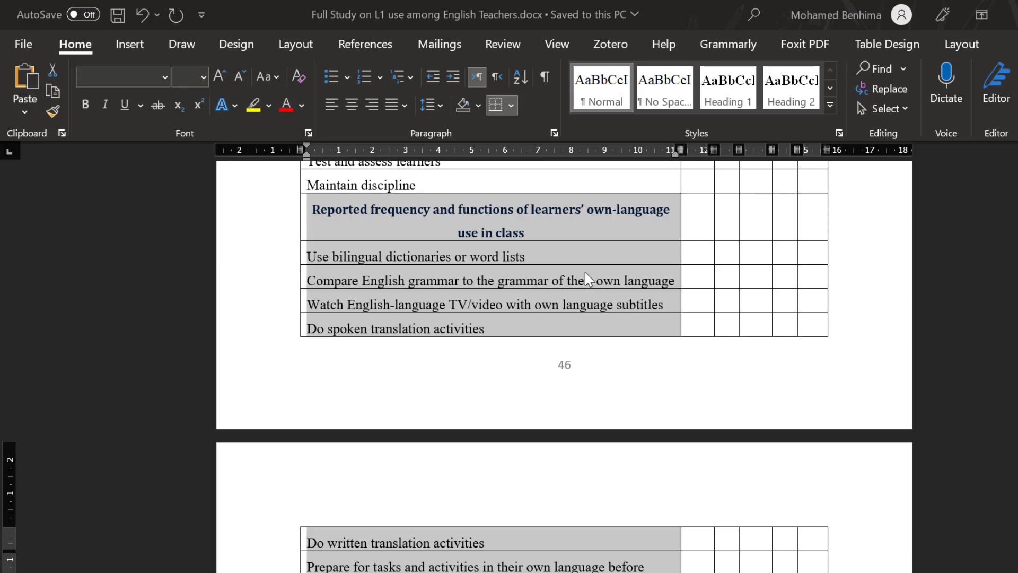
Scroll through the survey questionnaire in the Word document.
{"action": "scroll", "coordinate": [479, 266], "scroll_direction": "up", "scroll_amount": 1}
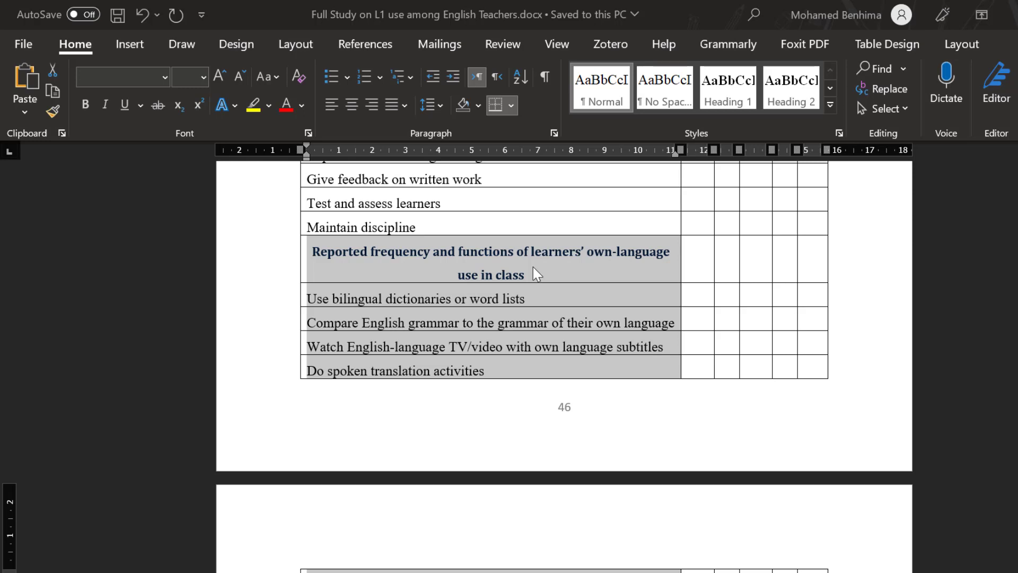
{"action": "scroll", "coordinate": [511, 285], "scroll_direction": "down", "scroll_amount": 3}
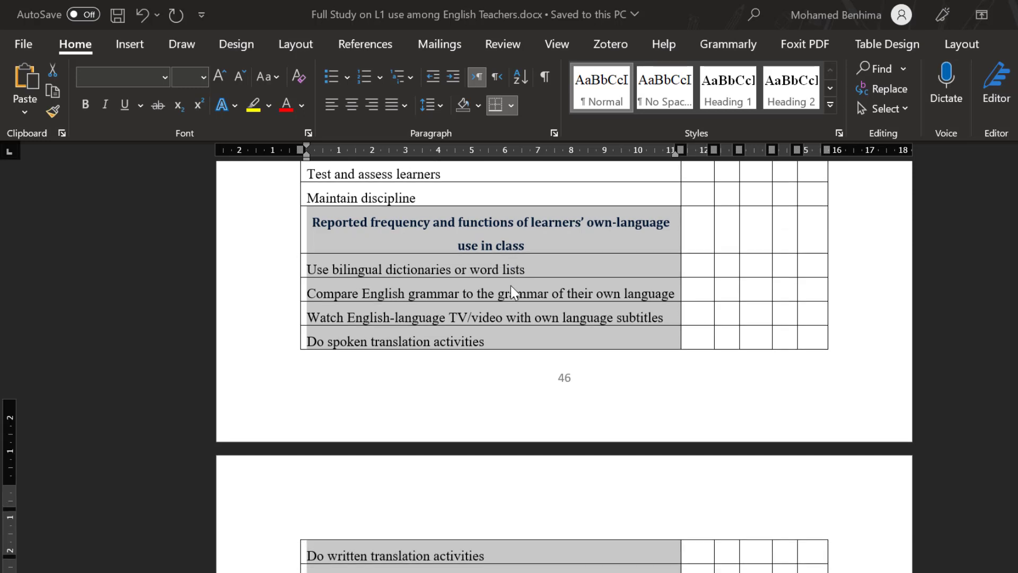
{"action": "scroll", "coordinate": [459, 339], "scroll_direction": "down", "scroll_amount": 2}
{"action": "scroll", "coordinate": [499, 265], "scroll_direction": "up", "scroll_amount": 15}
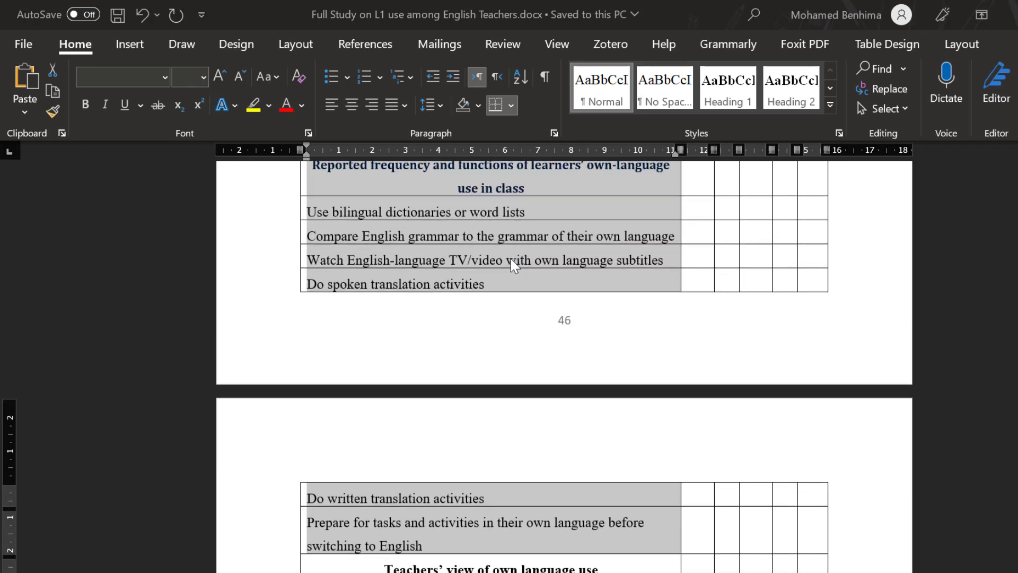
{"action": "scroll", "coordinate": [473, 274], "scroll_direction": "down", "scroll_amount": 1}
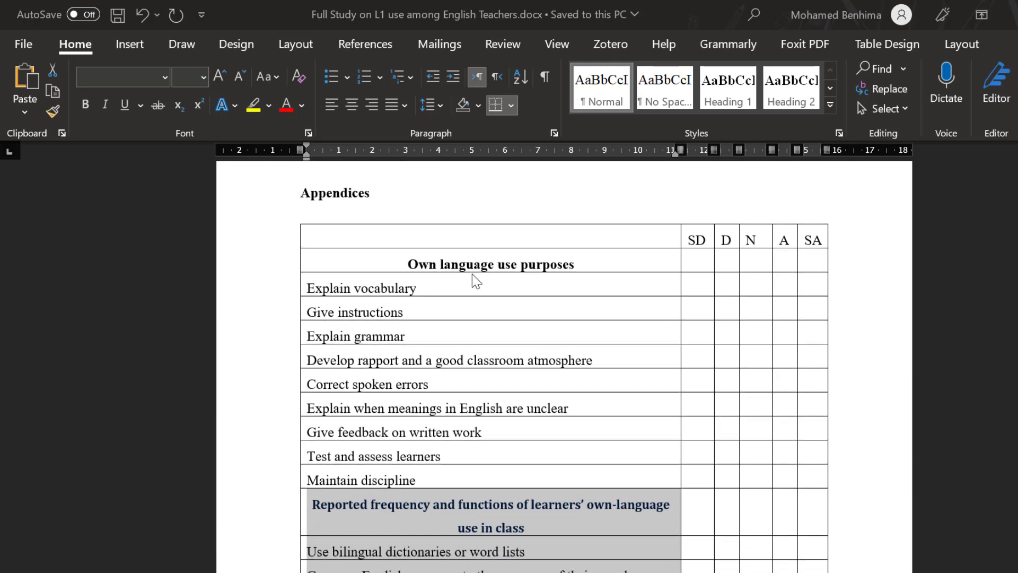
{"action": "scroll", "coordinate": [454, 334], "scroll_direction": "down", "scroll_amount": 3}
{"action": "scroll", "coordinate": [478, 418], "scroll_direction": "down", "scroll_amount": 4}
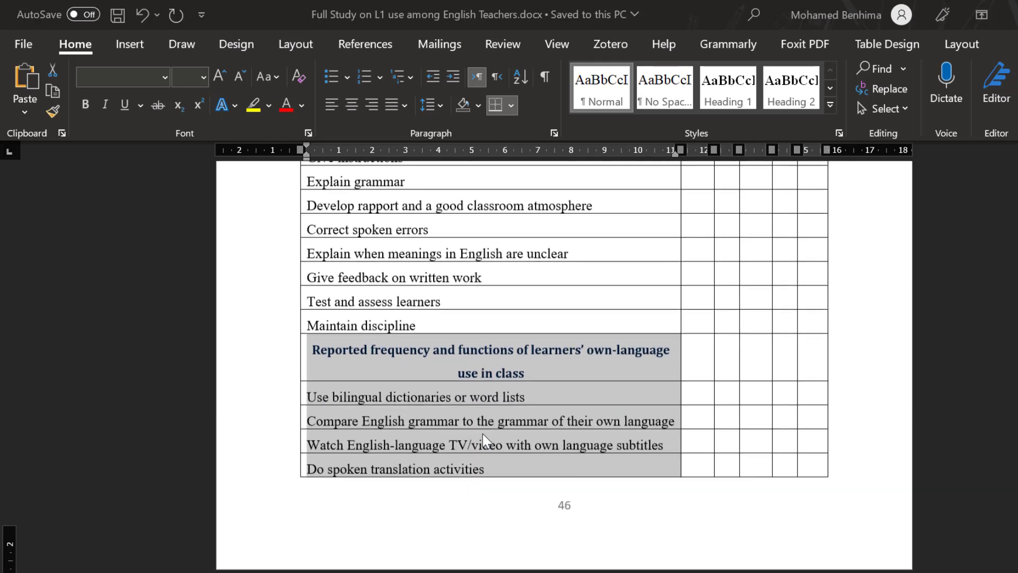
{"action": "scroll", "coordinate": [434, 358], "scroll_direction": "down", "scroll_amount": 3}
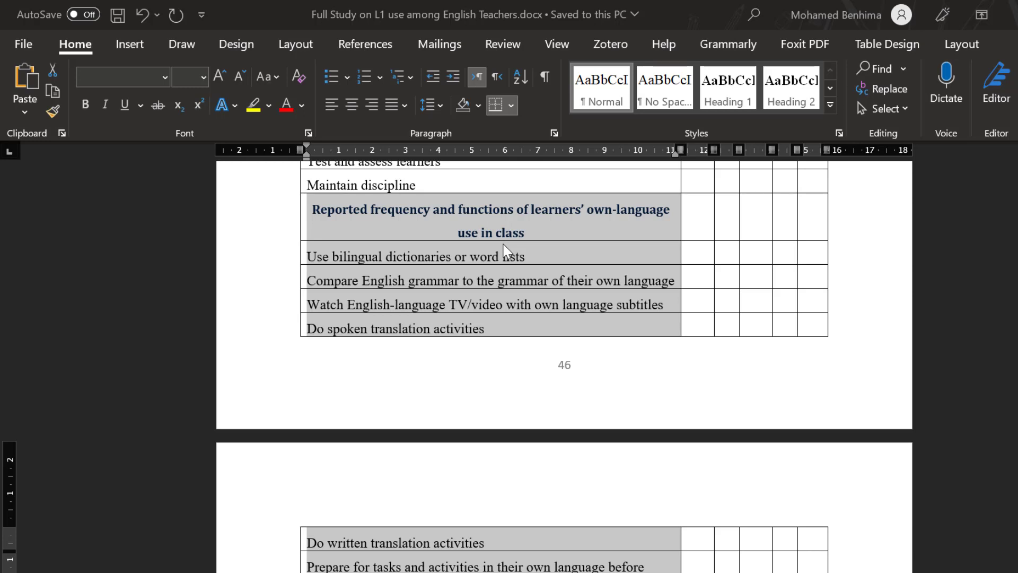
{"action": "scroll", "coordinate": [504, 249], "scroll_direction": "down", "scroll_amount": 2}
{"action": "scroll", "coordinate": [503, 244], "scroll_direction": "up", "scroll_amount": 1}
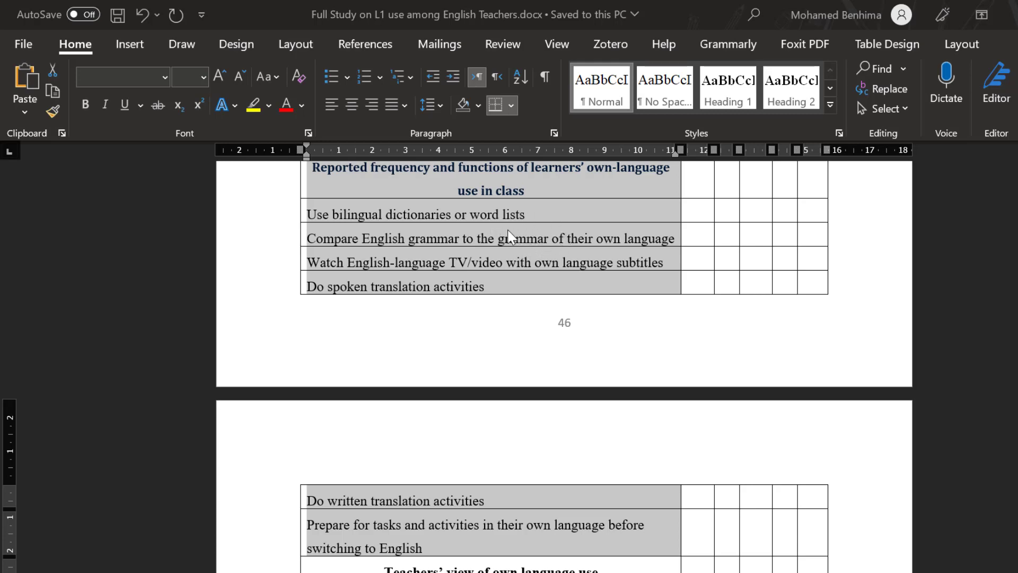
{"action": "scroll", "coordinate": [508, 236], "scroll_direction": "up", "scroll_amount": 1}
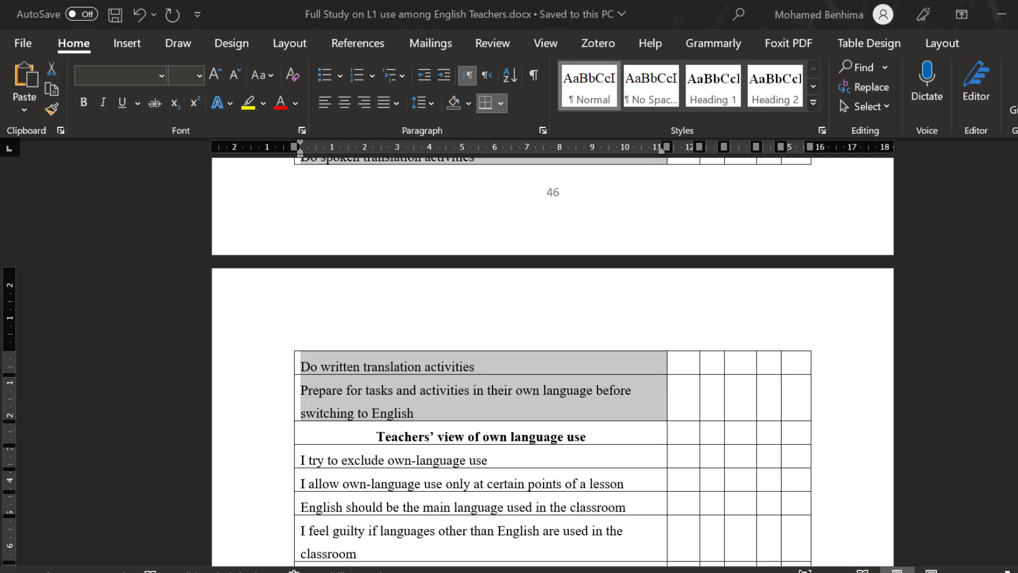
Return to SPSS, close the old Compute Variable dialog and start a new one from Transform.
{"action": "mouse_move", "coordinate": [610, 570]}
{"action": "left_click", "coordinate": [498, 517]}
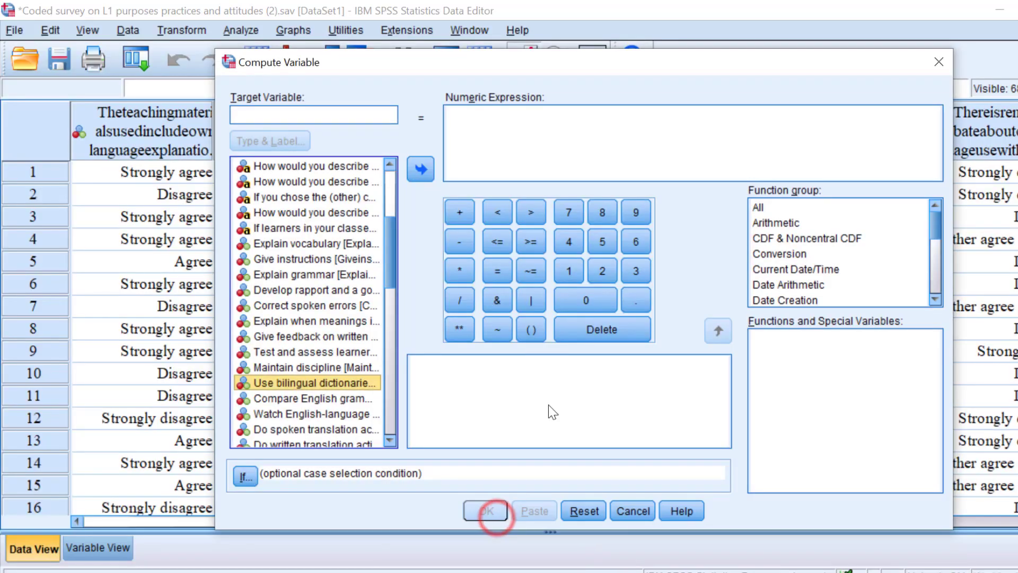
{"action": "left_click", "coordinate": [937, 63]}
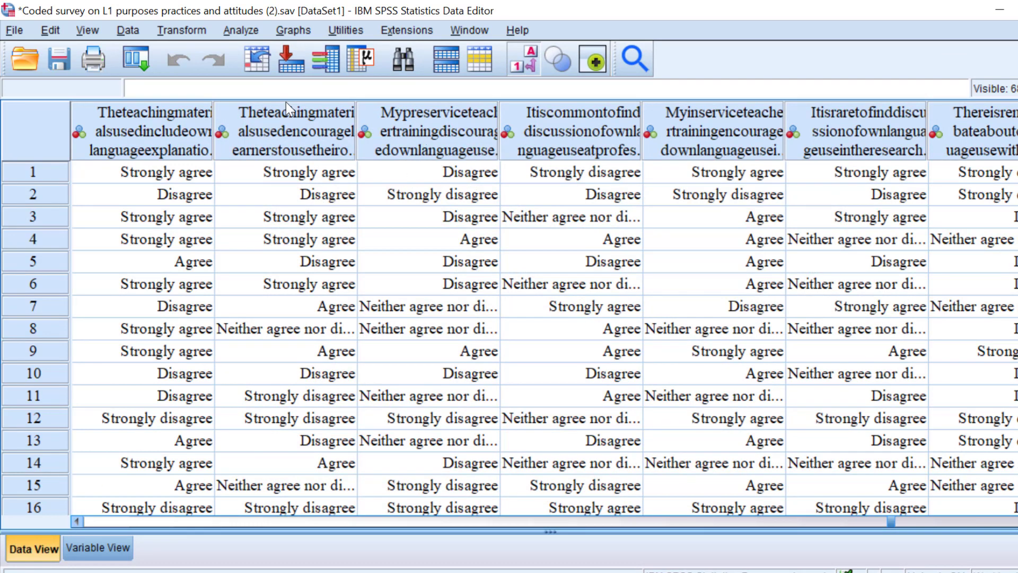
{"action": "left_click", "coordinate": [189, 30]}
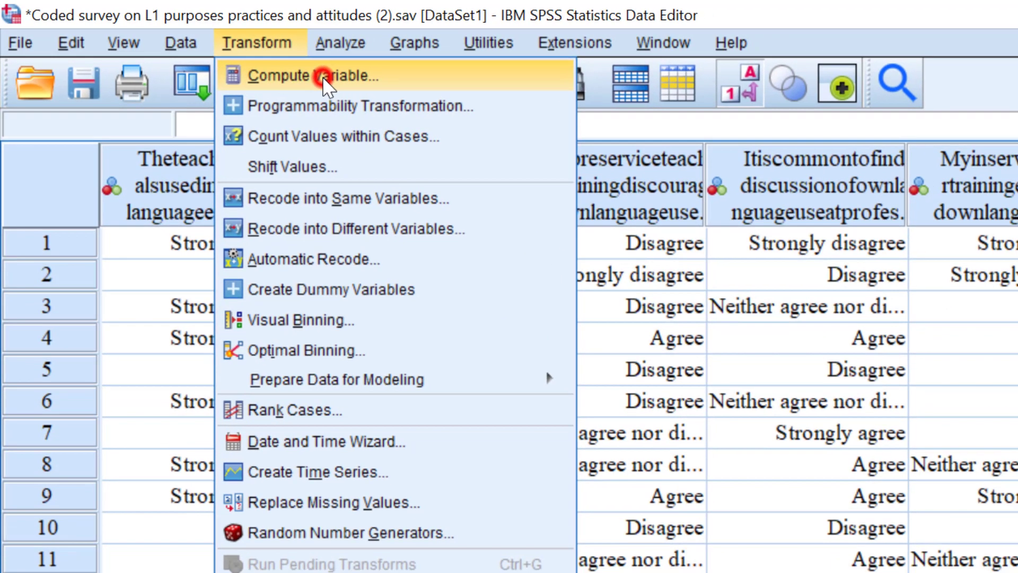
{"action": "left_click", "coordinate": [323, 78]}
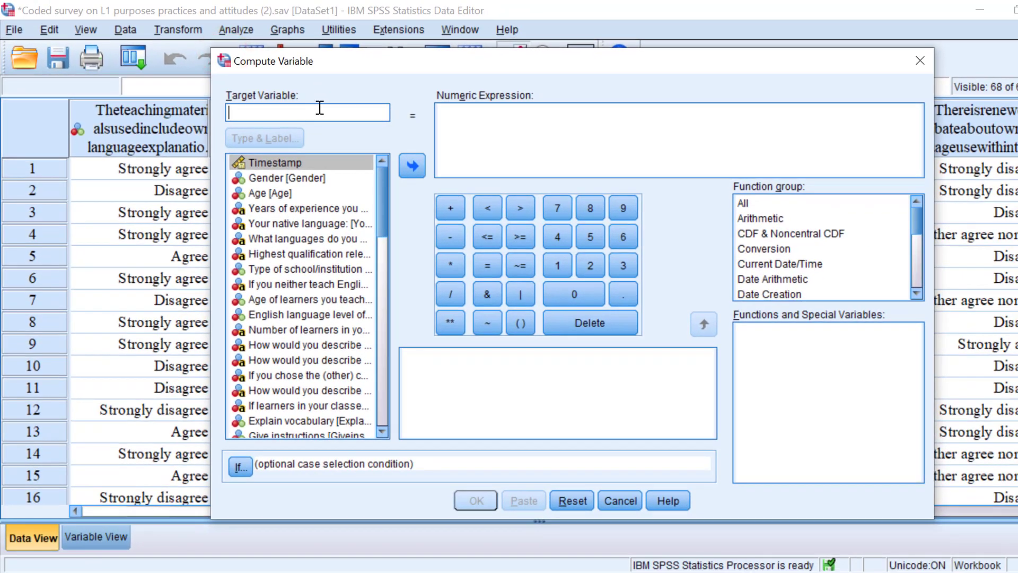
Browse the All function group and read the Cfvar function's description.
{"action": "left_click", "coordinate": [750, 204]}
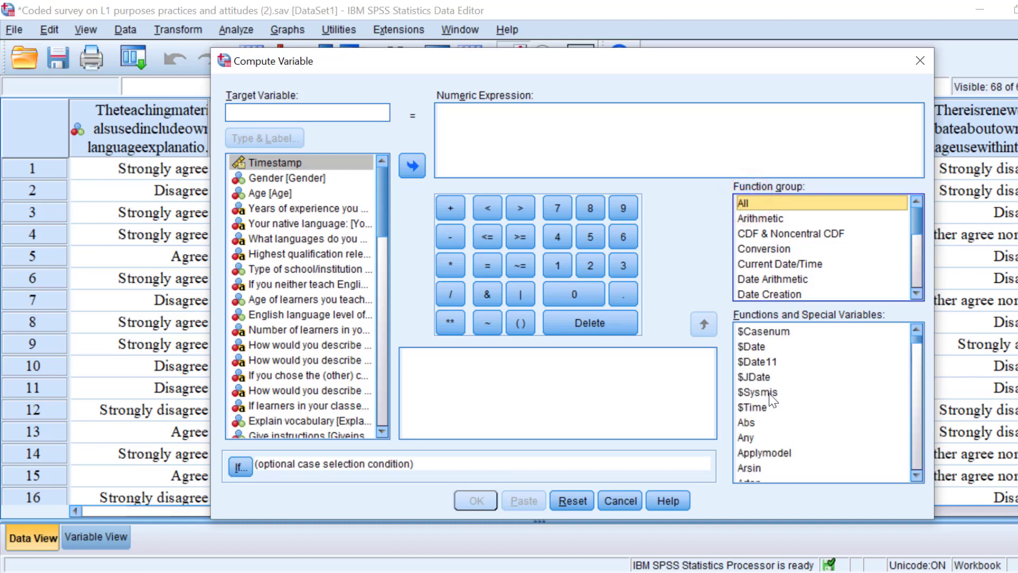
{"action": "scroll", "coordinate": [774, 398], "scroll_direction": "down", "scroll_amount": 2}
{"action": "scroll", "coordinate": [775, 397], "scroll_direction": "down", "scroll_amount": 3}
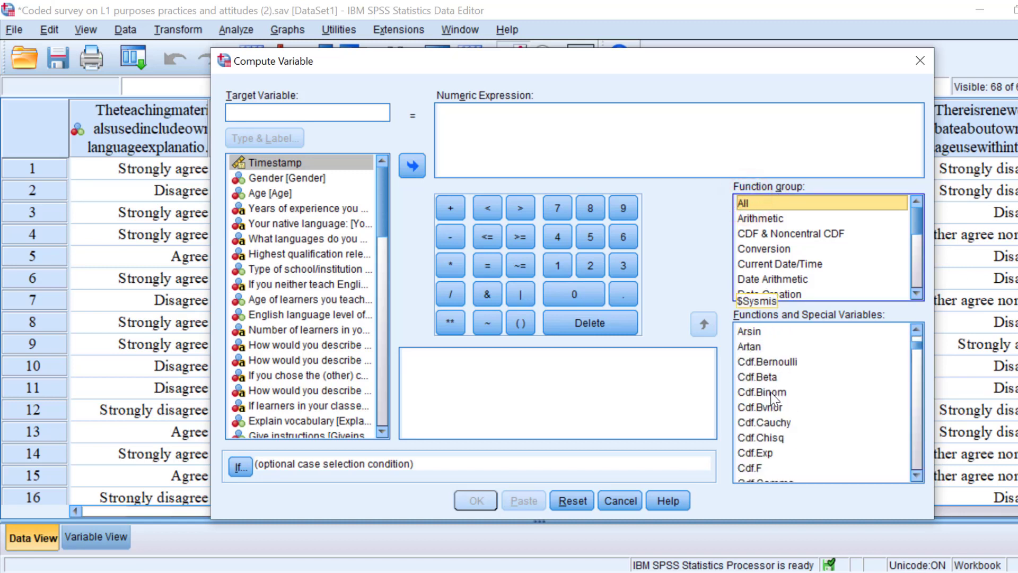
{"action": "scroll", "coordinate": [775, 397], "scroll_direction": "down", "scroll_amount": 3}
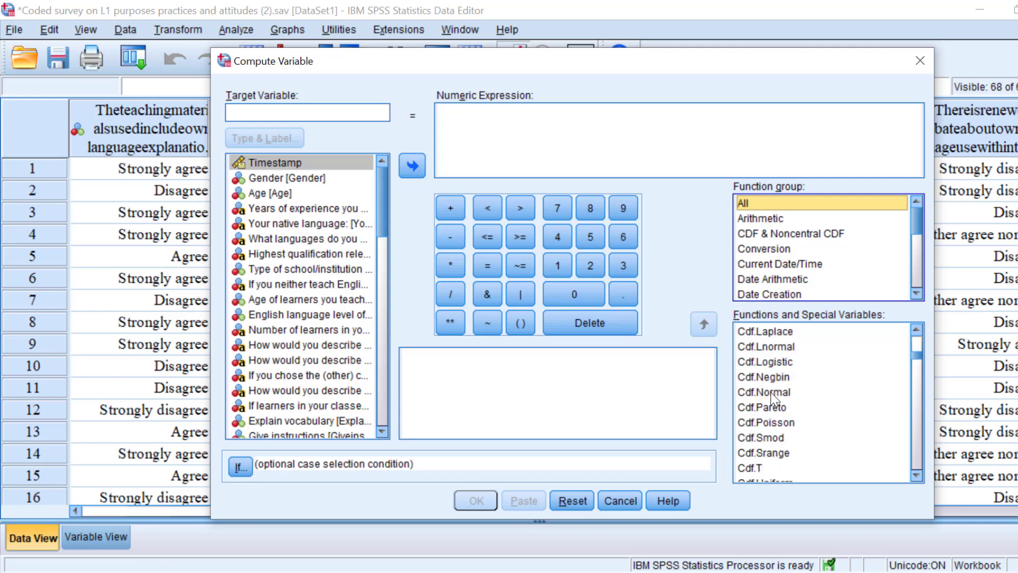
{"action": "scroll", "coordinate": [775, 396], "scroll_direction": "down", "scroll_amount": 3}
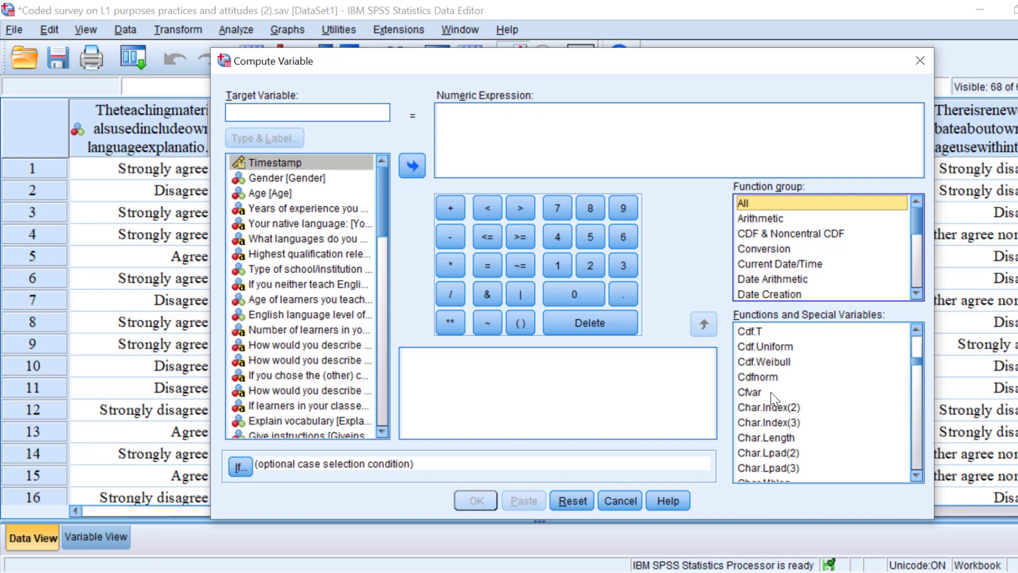
{"action": "left_click", "coordinate": [771, 393]}
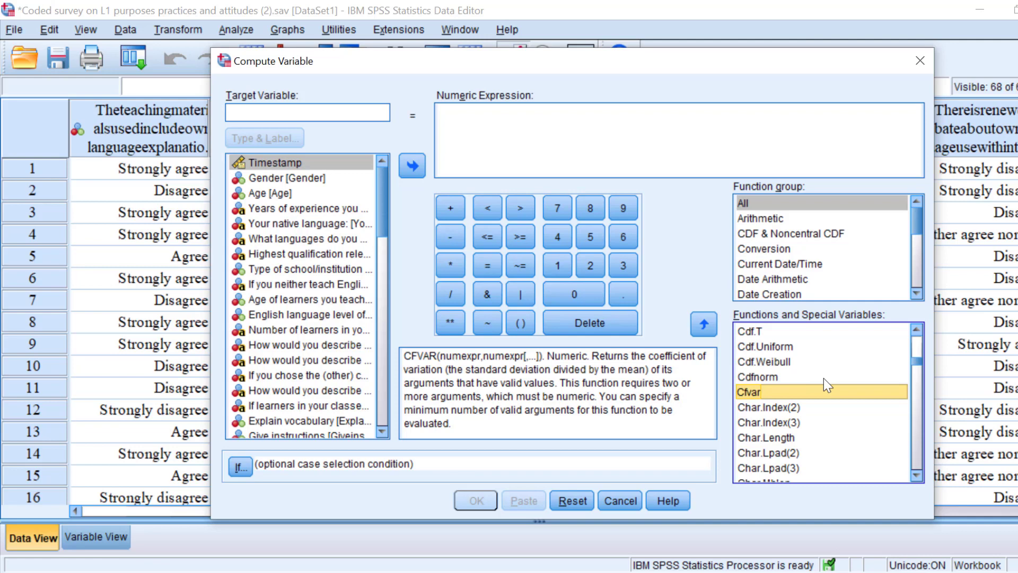
{"action": "left_click_drag", "start_coordinate": [915, 365], "coordinate": [915, 435]}
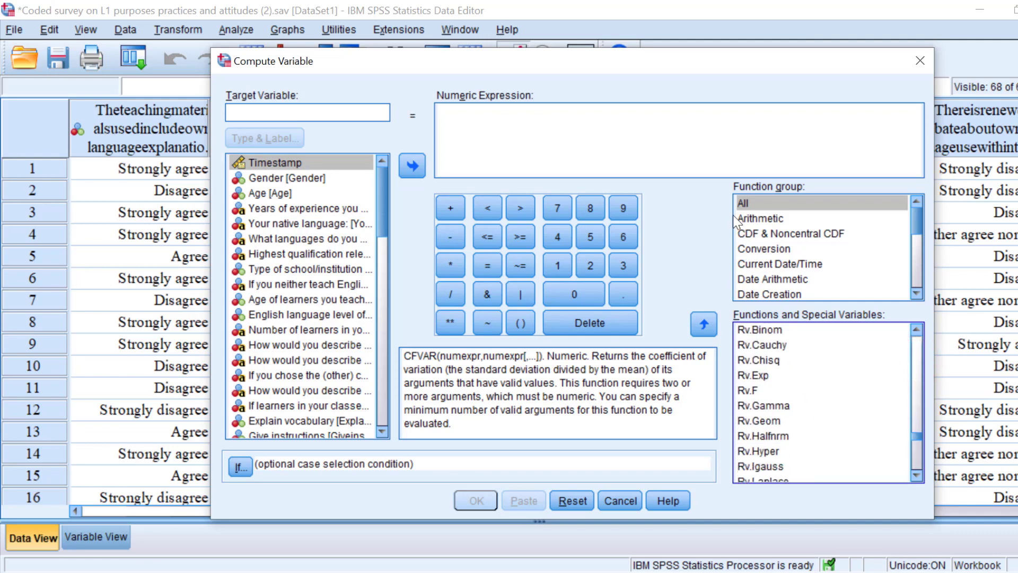
{"action": "scroll", "coordinate": [788, 247], "scroll_direction": "down", "scroll_amount": 1}
{"action": "scroll", "coordinate": [769, 262], "scroll_direction": "down", "scroll_amount": 3}
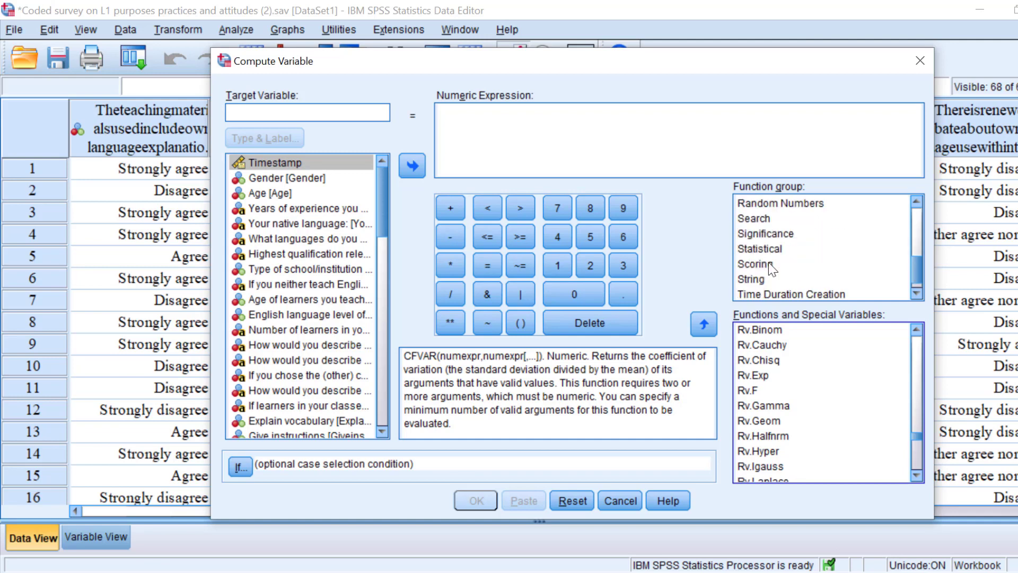
From the Statistical group, compare Mean and Median, then insert MEAN(?,?) into the expression.
{"action": "left_click", "coordinate": [769, 263]}
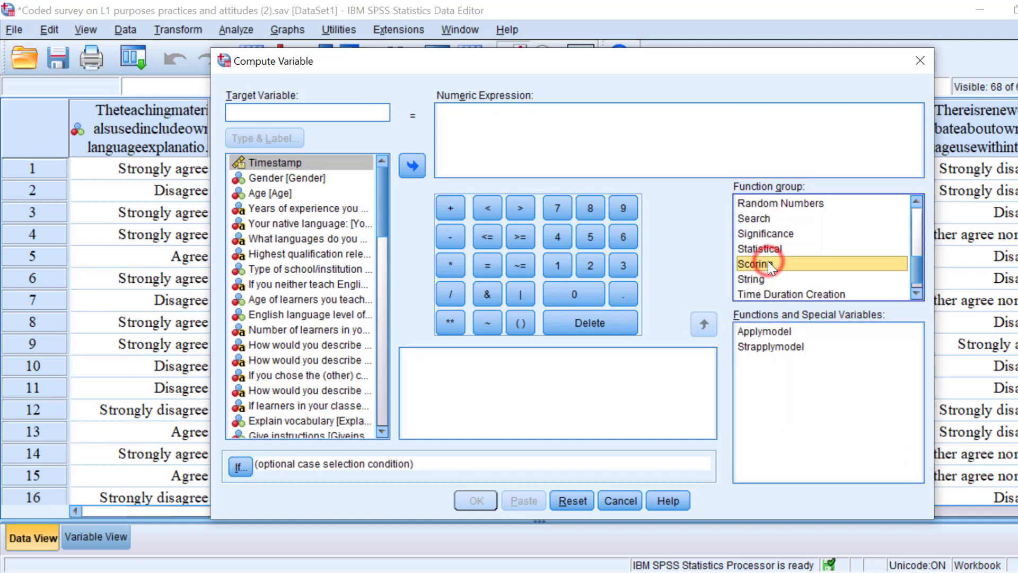
{"action": "left_click", "coordinate": [768, 251]}
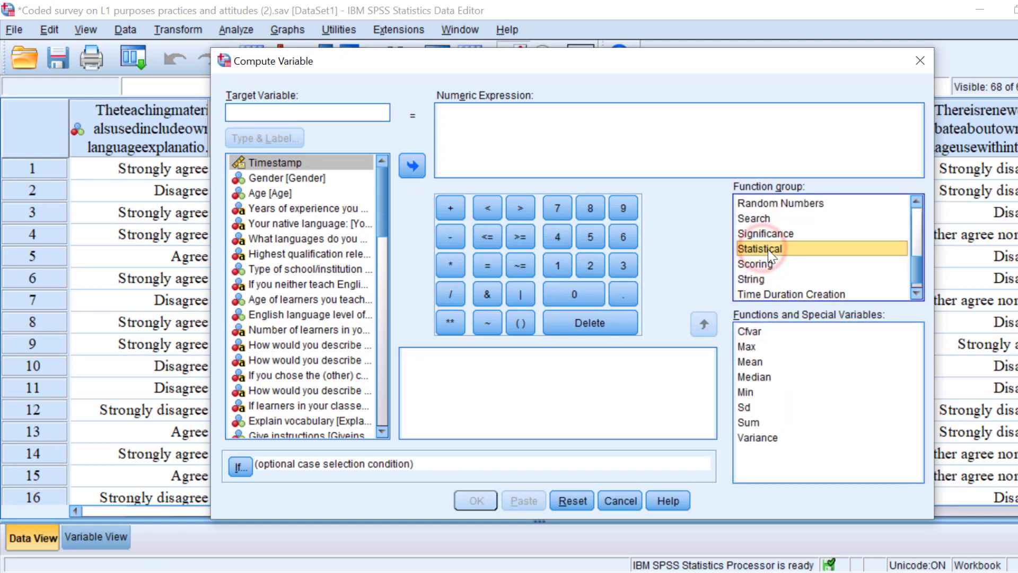
{"action": "left_click", "coordinate": [750, 361]}
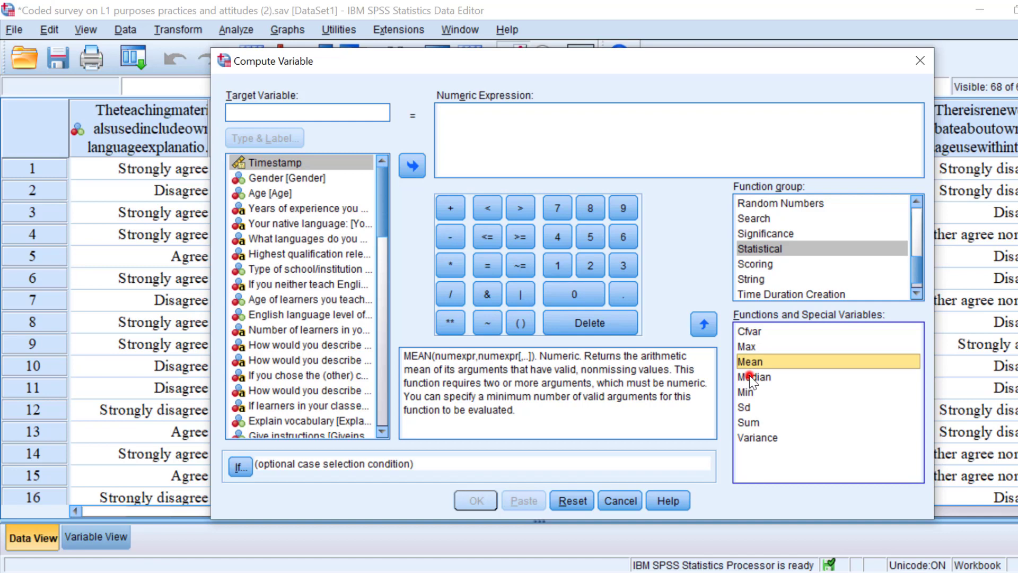
{"action": "left_click", "coordinate": [750, 377]}
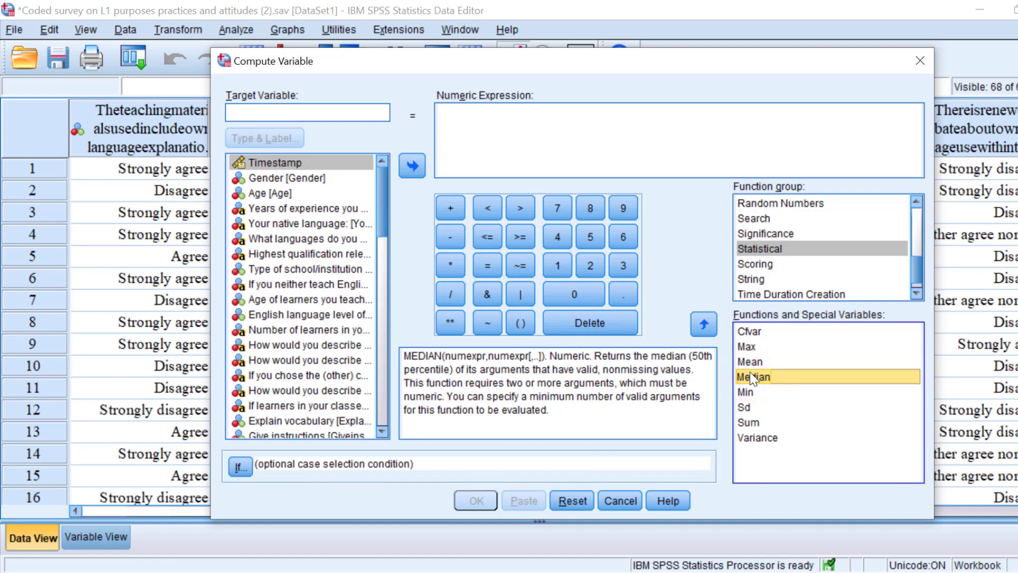
{"action": "left_click", "coordinate": [754, 380]}
{"action": "left_click", "coordinate": [750, 361]}
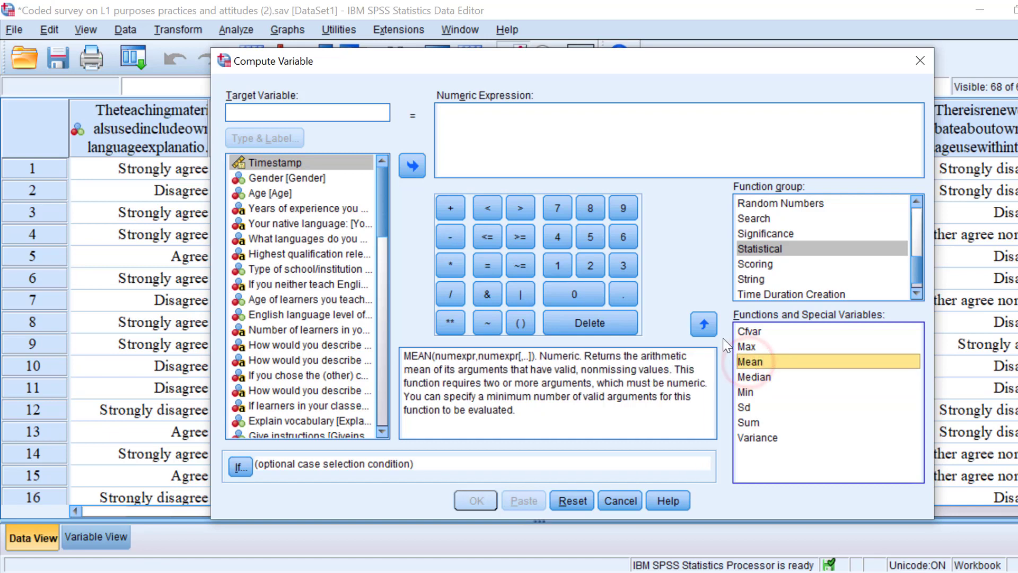
{"action": "left_click", "coordinate": [706, 324]}
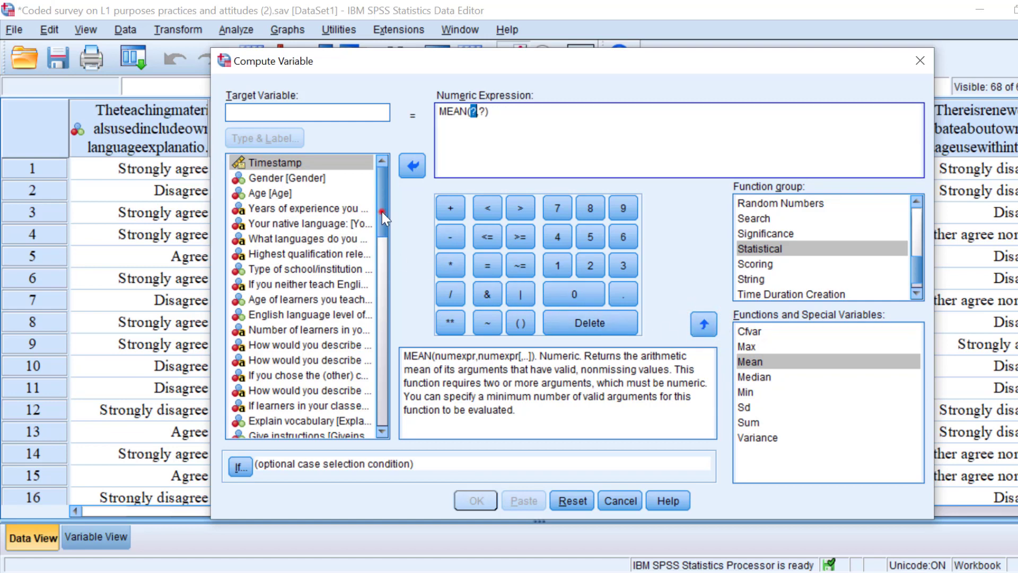
Make the bilingual dictionaries item MEAN's first argument and select the second placeholder.
{"action": "left_click_drag", "start_coordinate": [381, 211], "coordinate": [390, 282]}
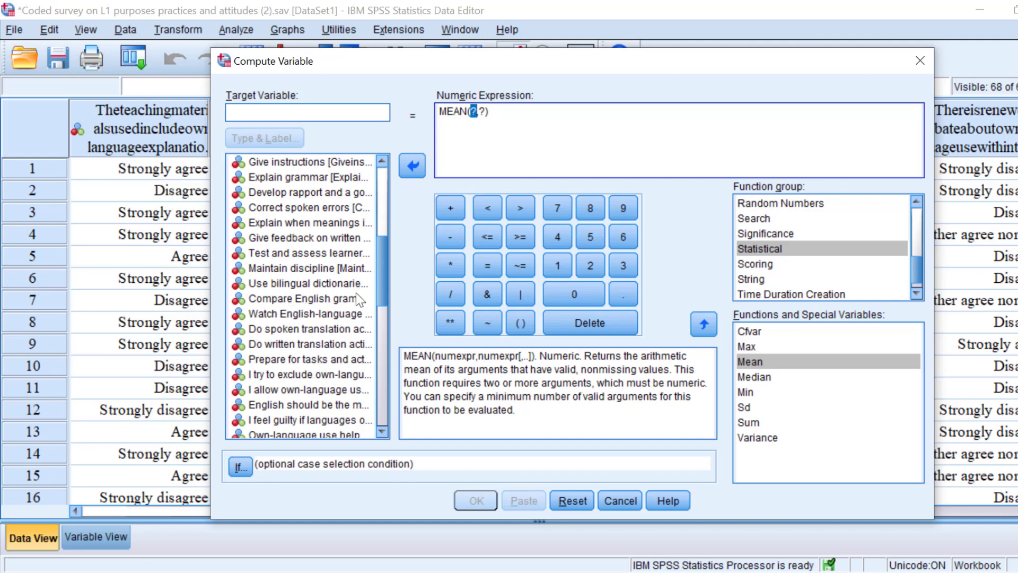
{"action": "left_click", "coordinate": [285, 284]}
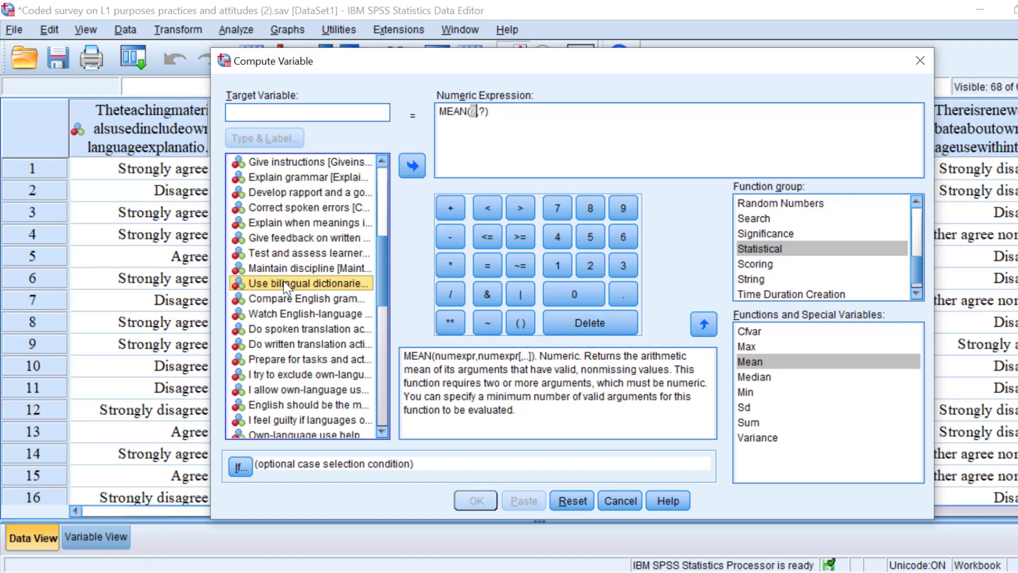
{"action": "double_click", "coordinate": [285, 284]}
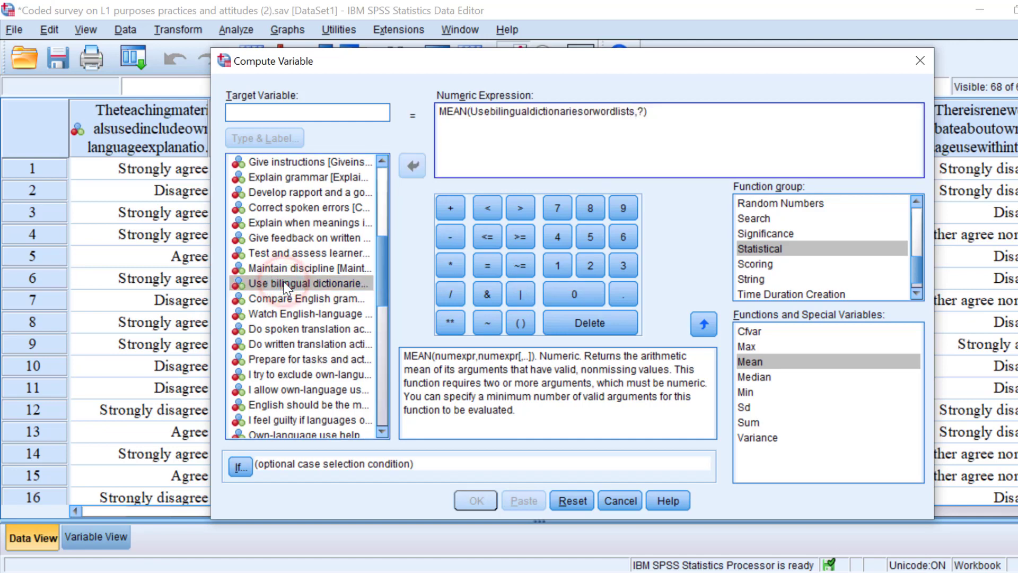
{"action": "left_click", "coordinate": [643, 112]}
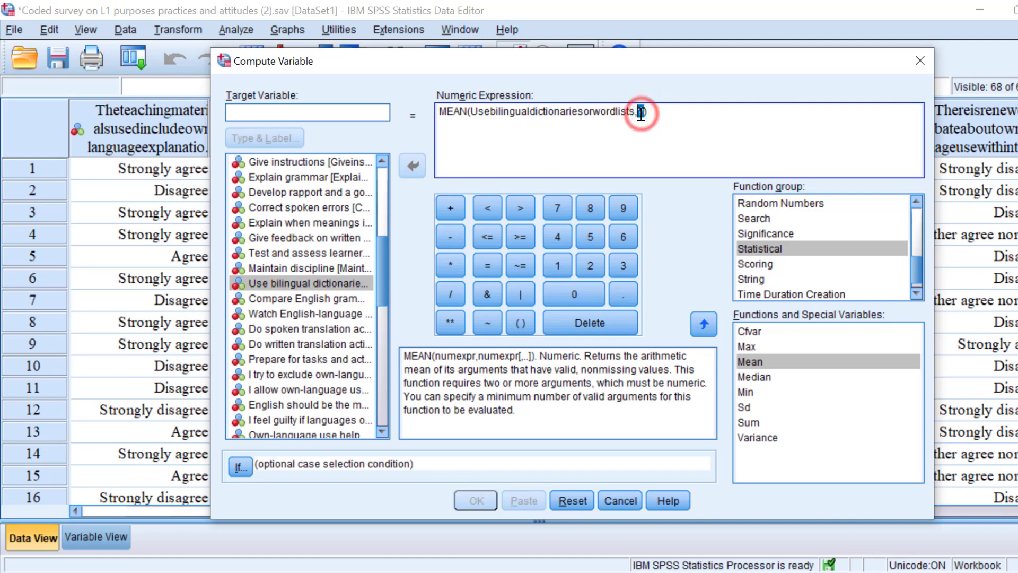
{"action": "double_click", "coordinate": [641, 113]}
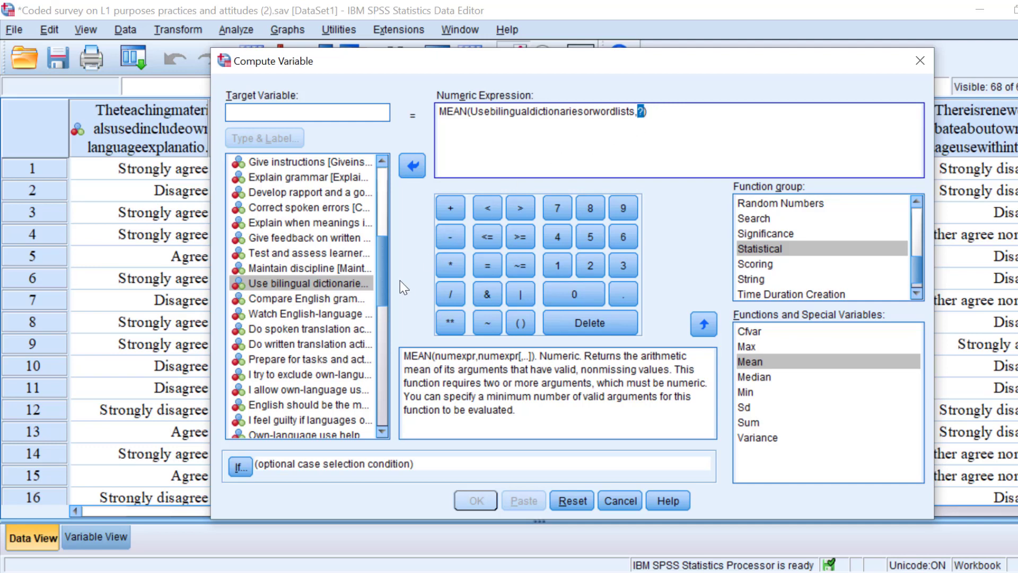
Add grammar comparison, English TV/video, spoken and written translation, and preparing-in-own-language items, comma-separated.
{"action": "double_click", "coordinate": [315, 300]}
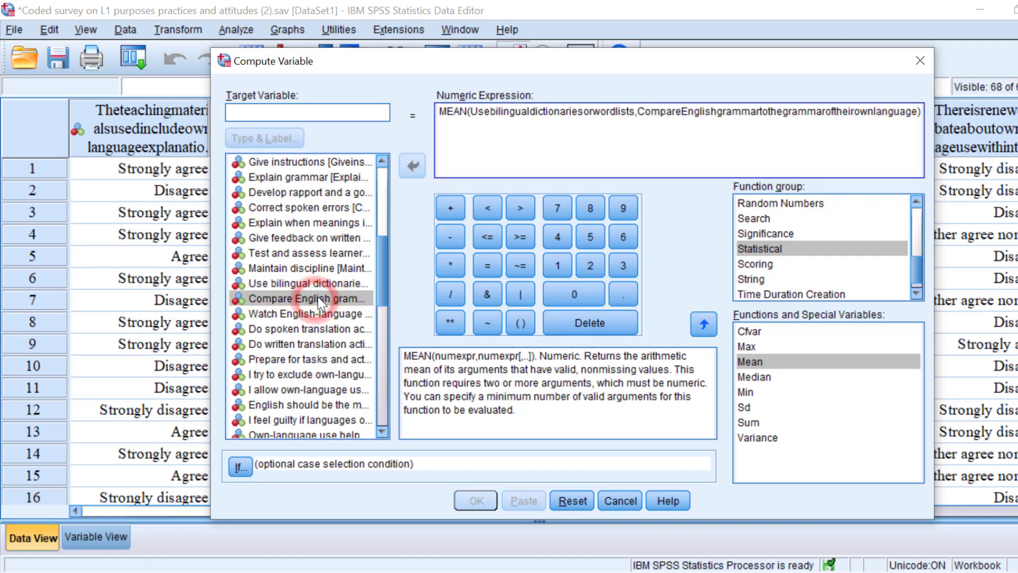
{"action": "double_click", "coordinate": [294, 315]}
{"action": "type", "text": ","}
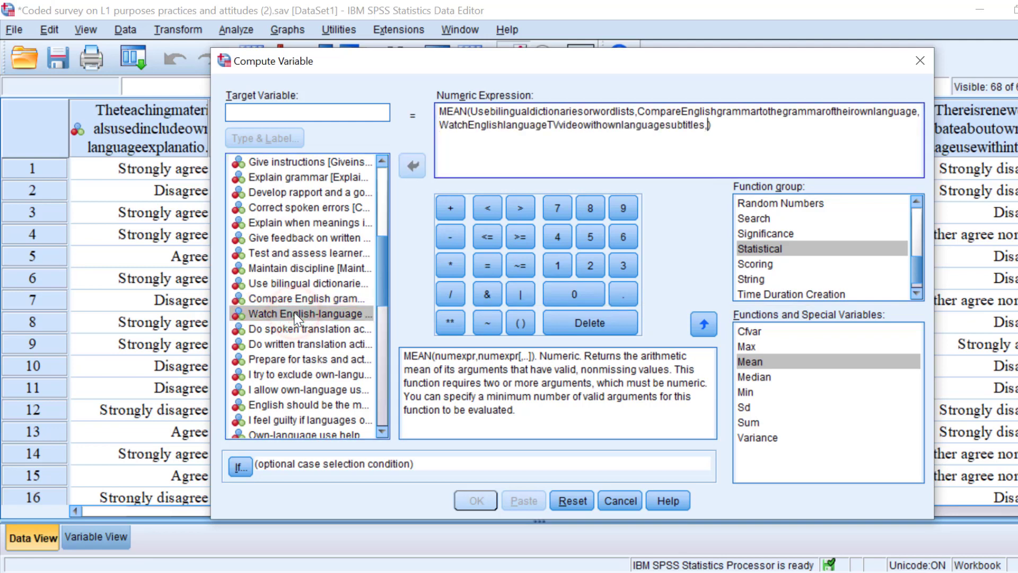
{"action": "double_click", "coordinate": [284, 330]}
{"action": "type", "text": ","}
{"action": "double_click", "coordinate": [274, 344]}
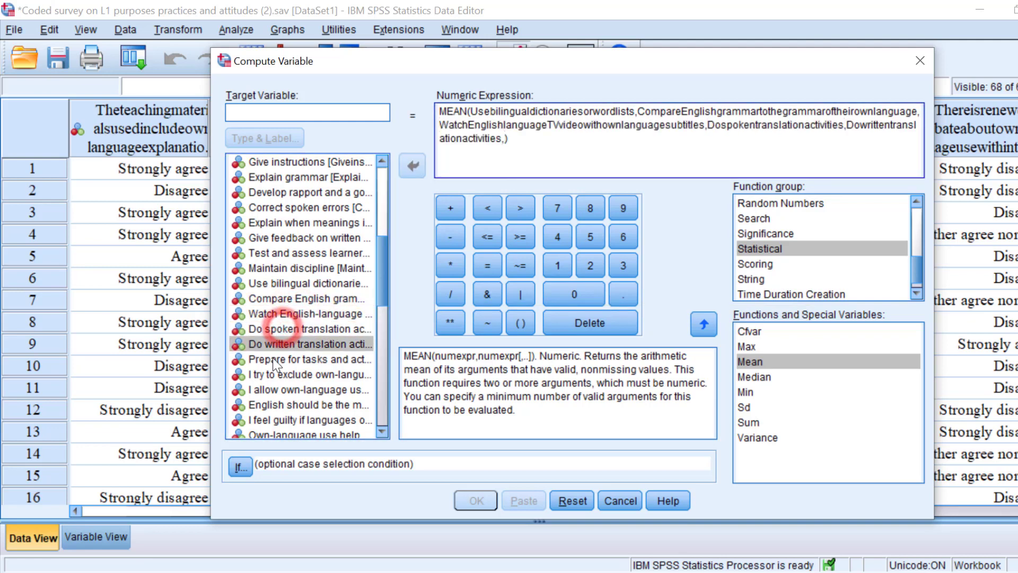
{"action": "type", "text": ","}
{"action": "double_click", "coordinate": [273, 359]}
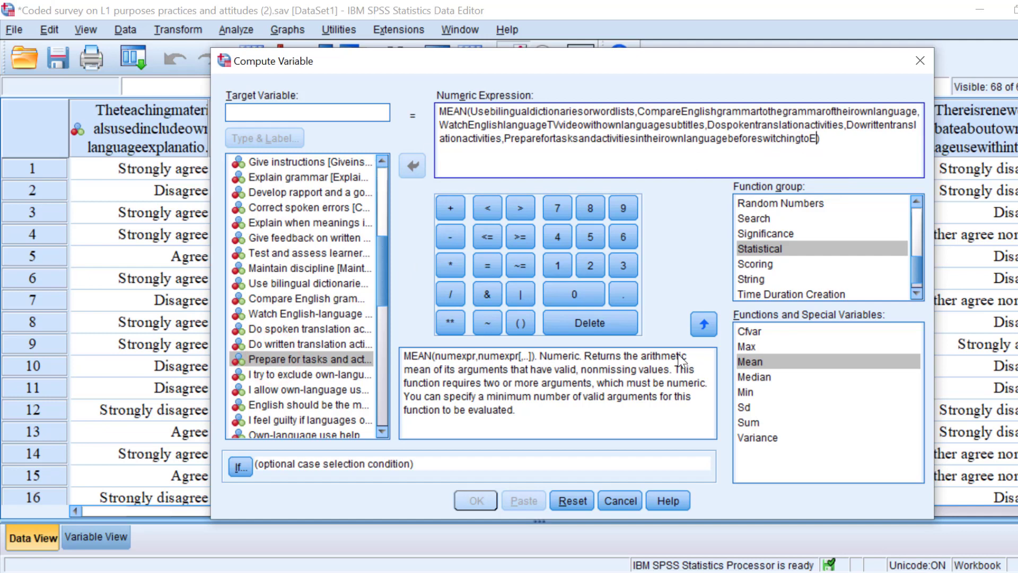
{"action": "left_click", "coordinate": [535, 570]}
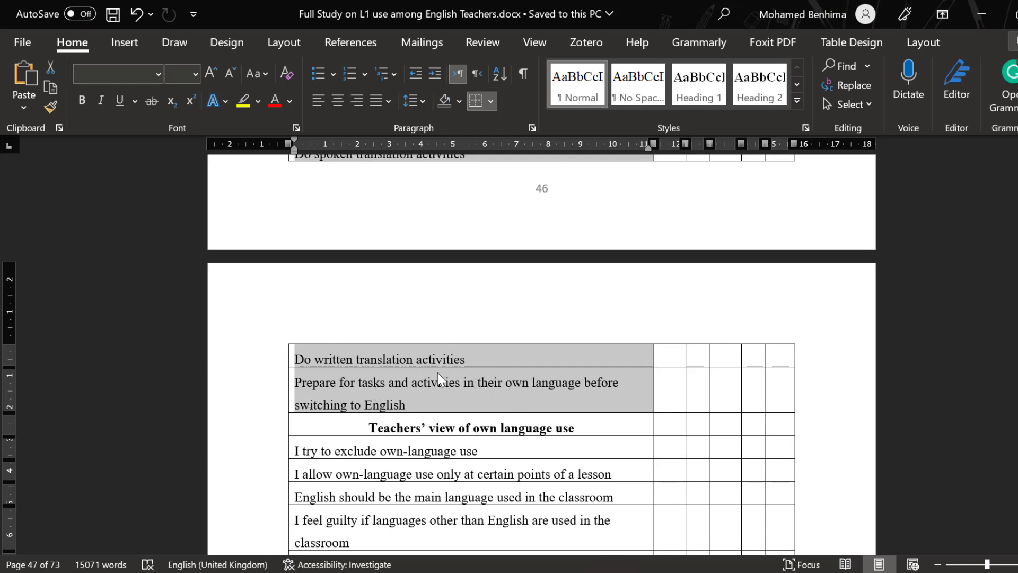
Check the own-language-use items in the Word survey table, then return to the SPSS target field.
{"action": "scroll", "coordinate": [437, 379], "scroll_direction": "up", "scroll_amount": 5}
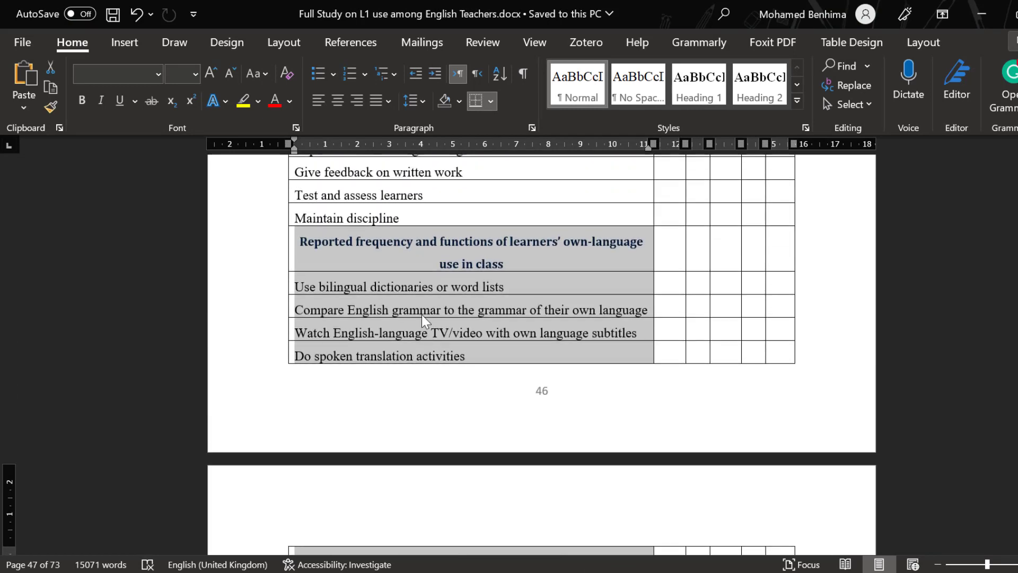
{"action": "scroll", "coordinate": [402, 296], "scroll_direction": "down", "scroll_amount": 1}
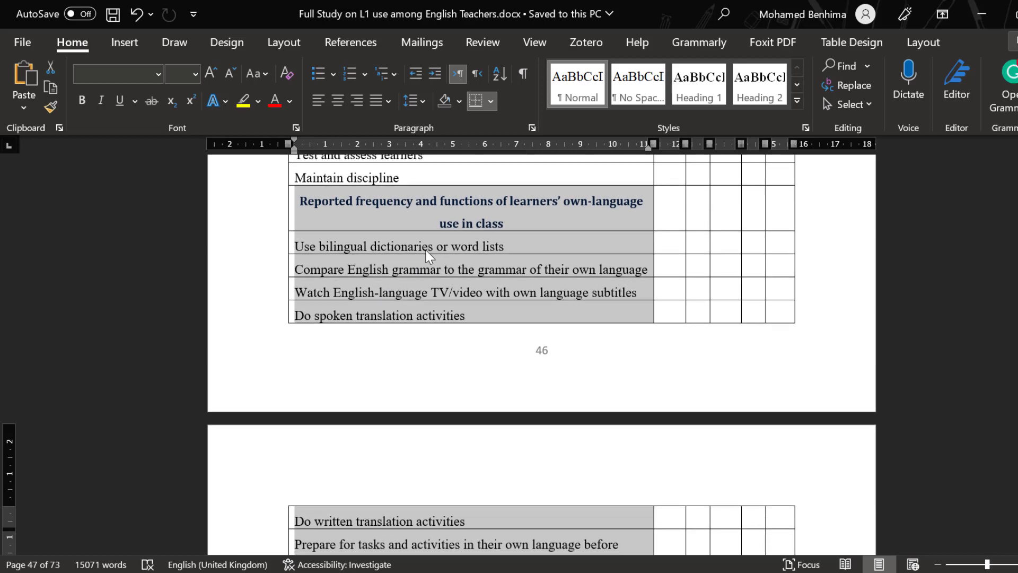
{"action": "scroll", "coordinate": [371, 255], "scroll_direction": "down", "scroll_amount": 6}
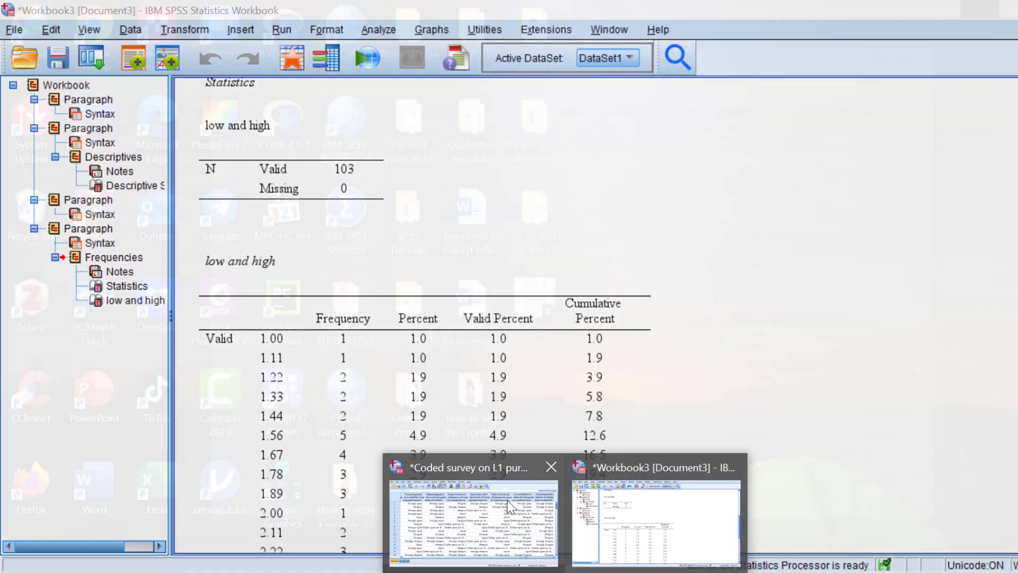
{"action": "left_click", "coordinate": [507, 500]}
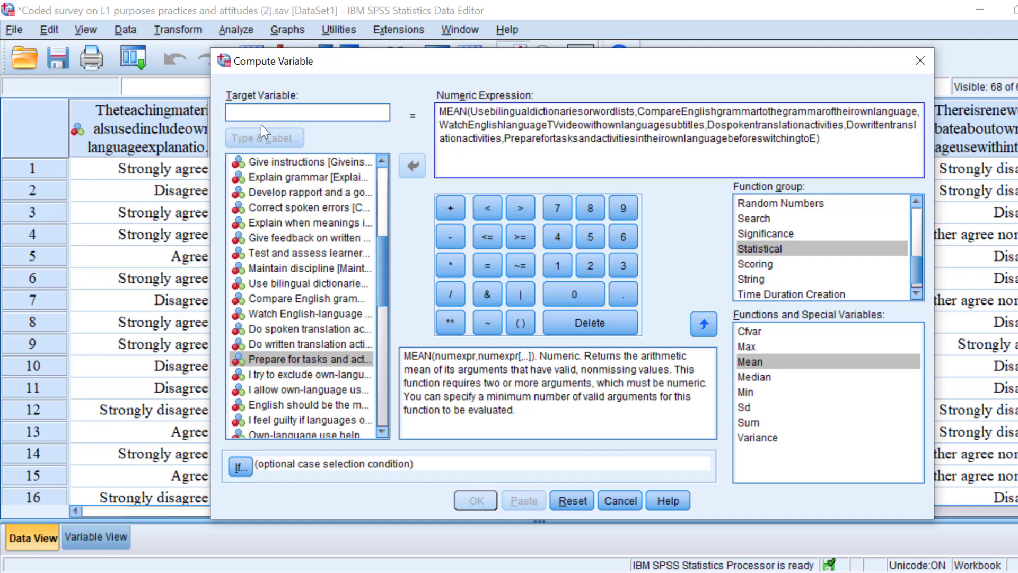
{"action": "left_click", "coordinate": [279, 113]}
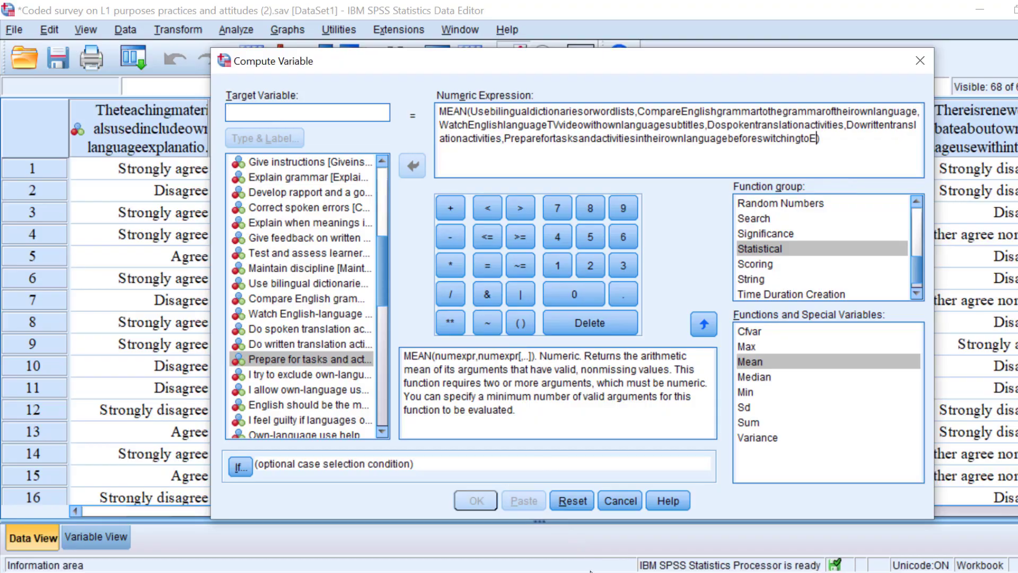
Recheck the Word questionnaire table and go back to the Compute Variable dialog.
{"action": "key", "text": "alt+Tab"}
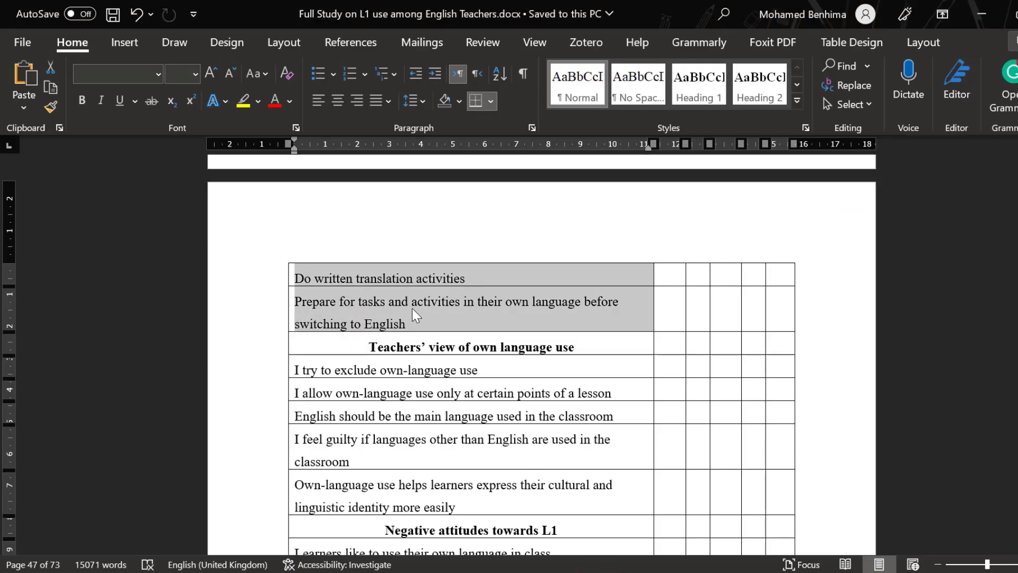
{"action": "scroll", "coordinate": [443, 326], "scroll_direction": "up", "scroll_amount": 3}
{"action": "scroll", "coordinate": [417, 311], "scroll_direction": "up", "scroll_amount": 2}
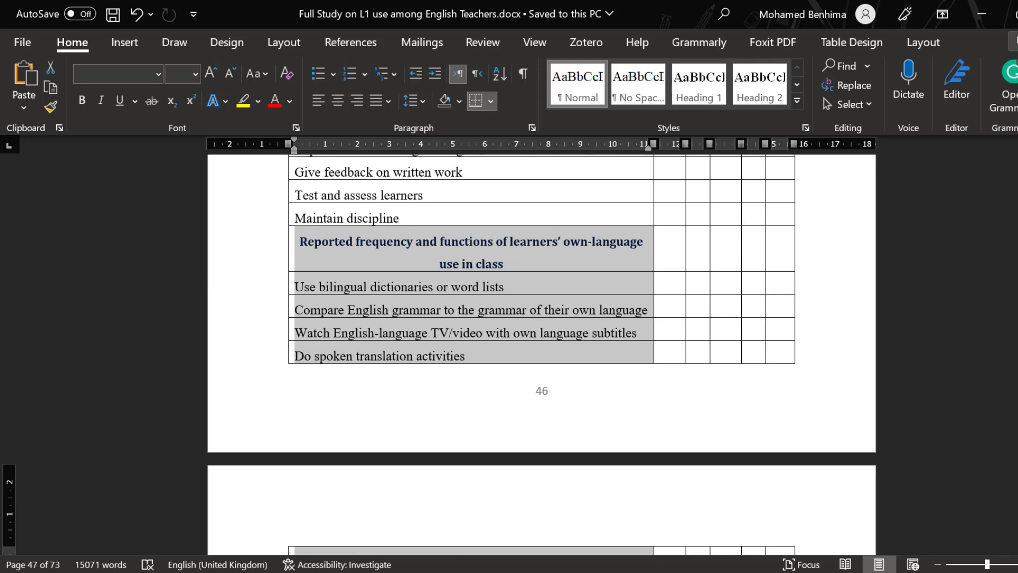
{"action": "mouse_move", "coordinate": [571, 570]}
{"action": "key", "text": "ctrl+z"}
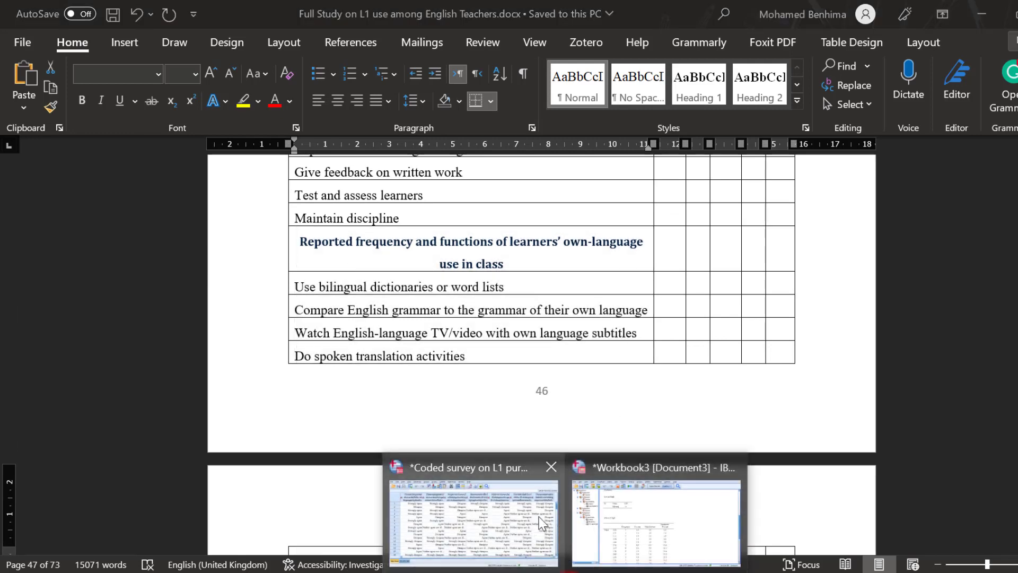
{"action": "left_click", "coordinate": [513, 503]}
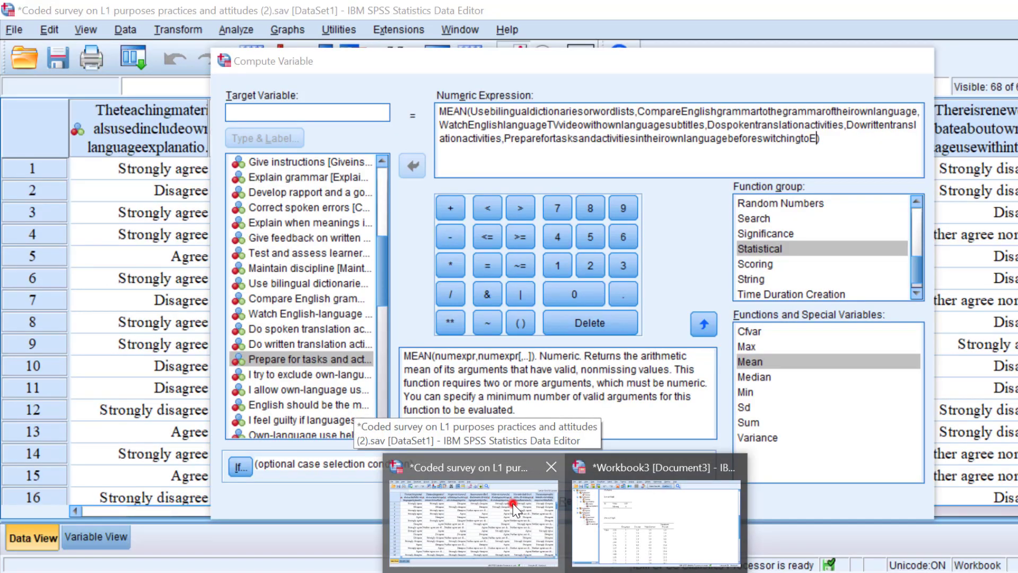
Enter FLC as the target variable, review Type & Label, and compute the six-item mean.
{"action": "left_click", "coordinate": [514, 503]}
{"action": "left_click", "coordinate": [232, 117]}
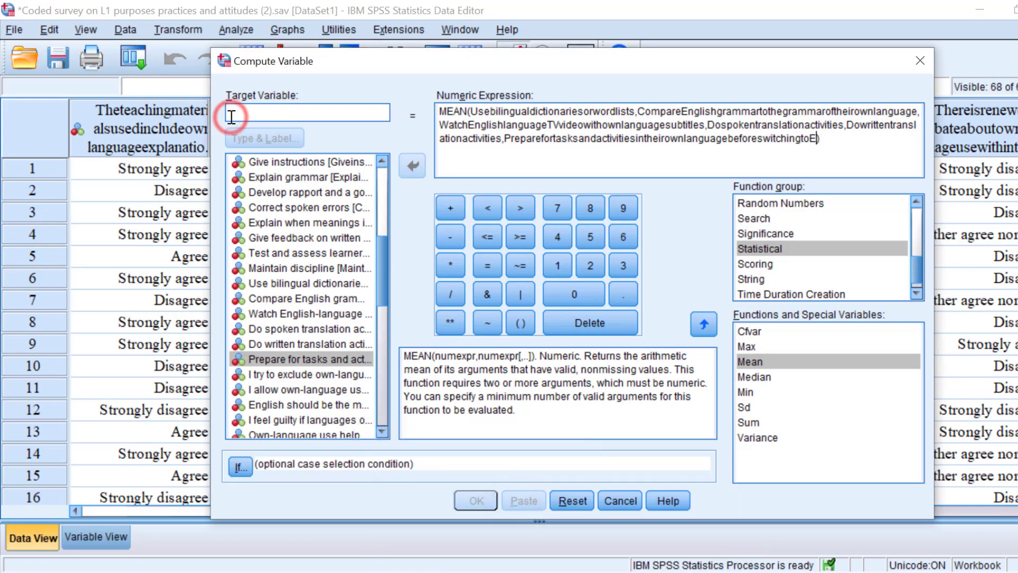
{"action": "type", "text": "TL"}
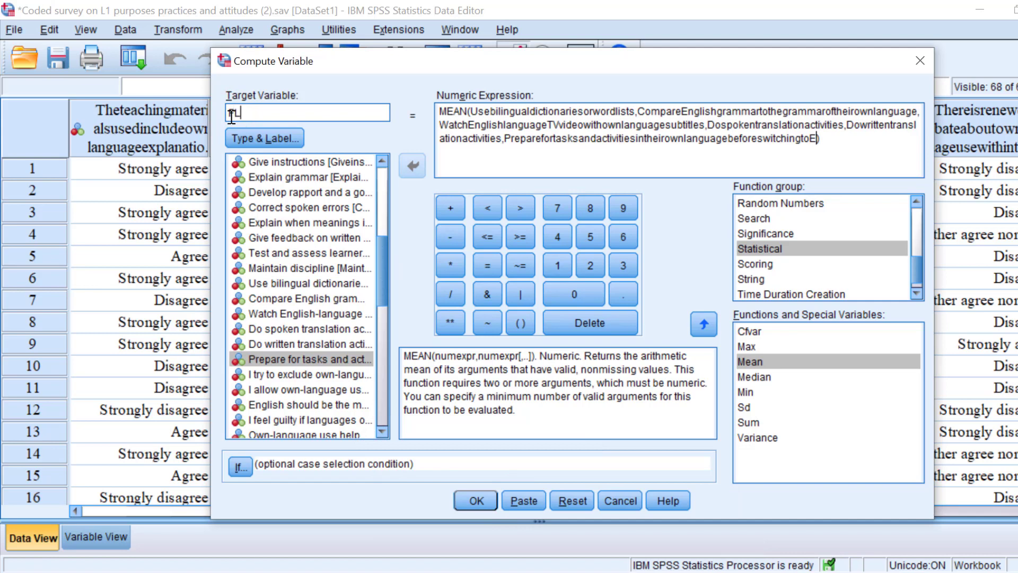
{"action": "type", "text": "C"}
{"action": "left_click", "coordinate": [259, 132]}
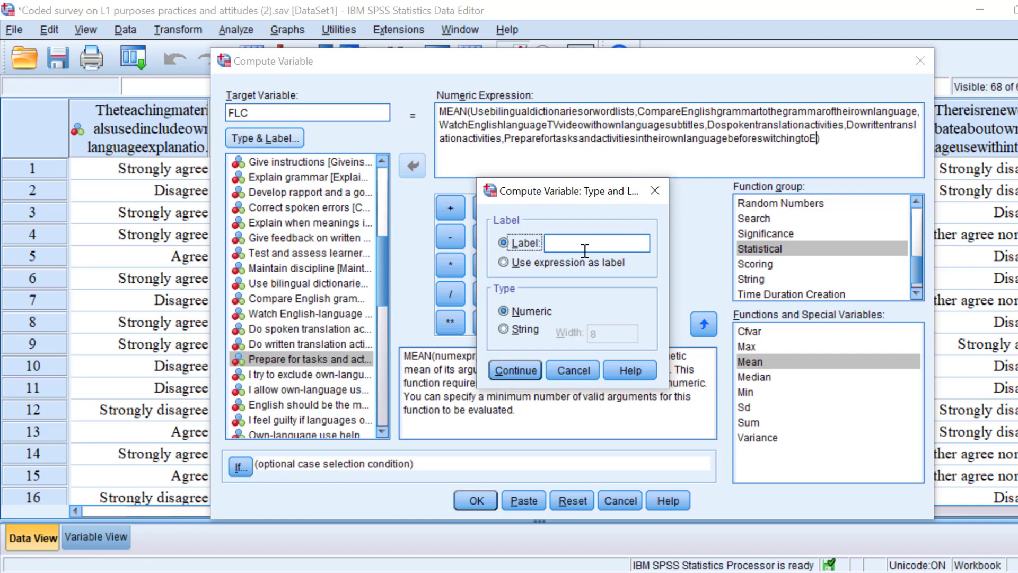
{"action": "left_click", "coordinate": [532, 368]}
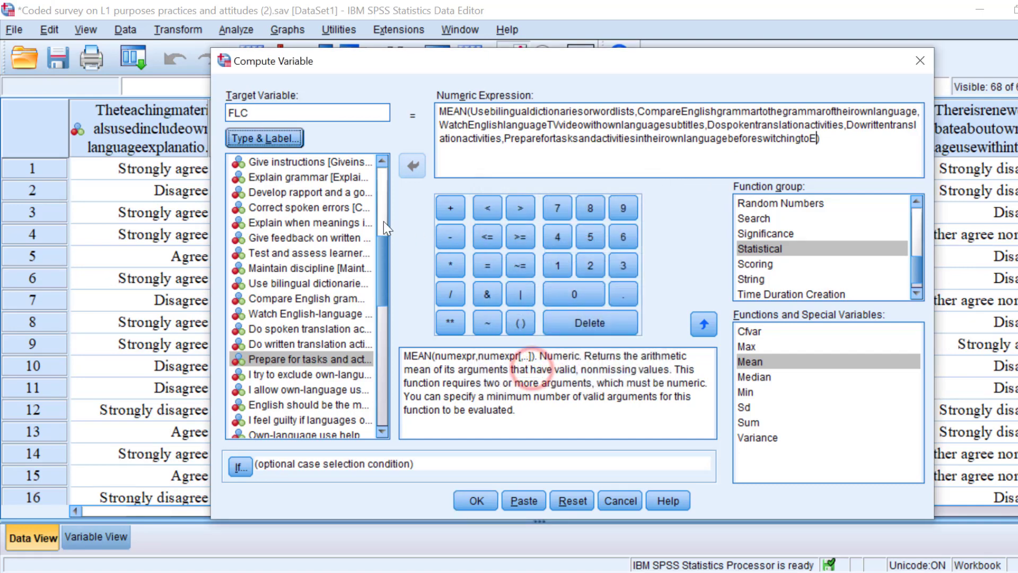
{"action": "left_click", "coordinate": [476, 499]}
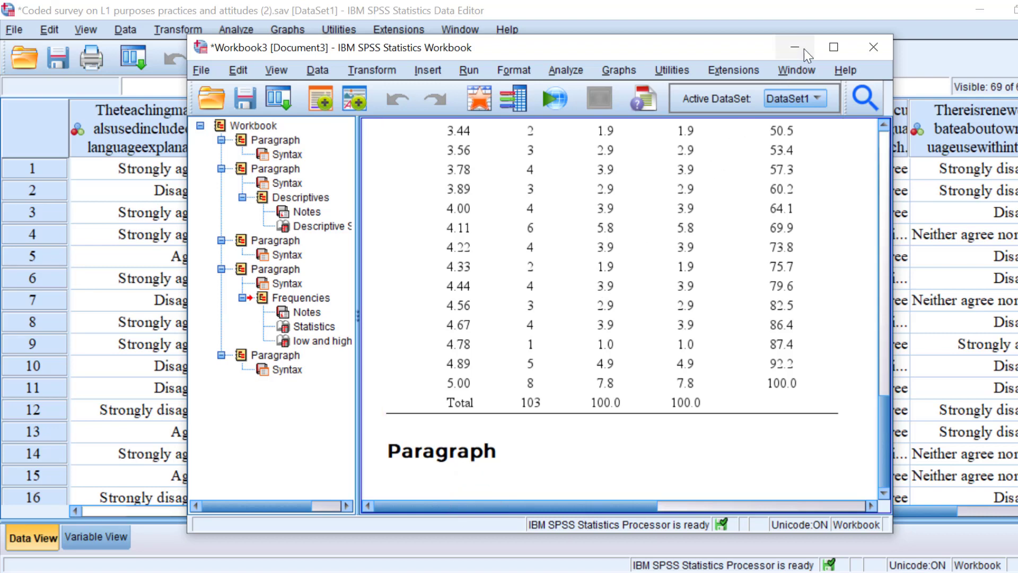
Minimize the output window and inspect the FLC variable's definition in Variable View.
{"action": "left_click", "coordinate": [794, 48]}
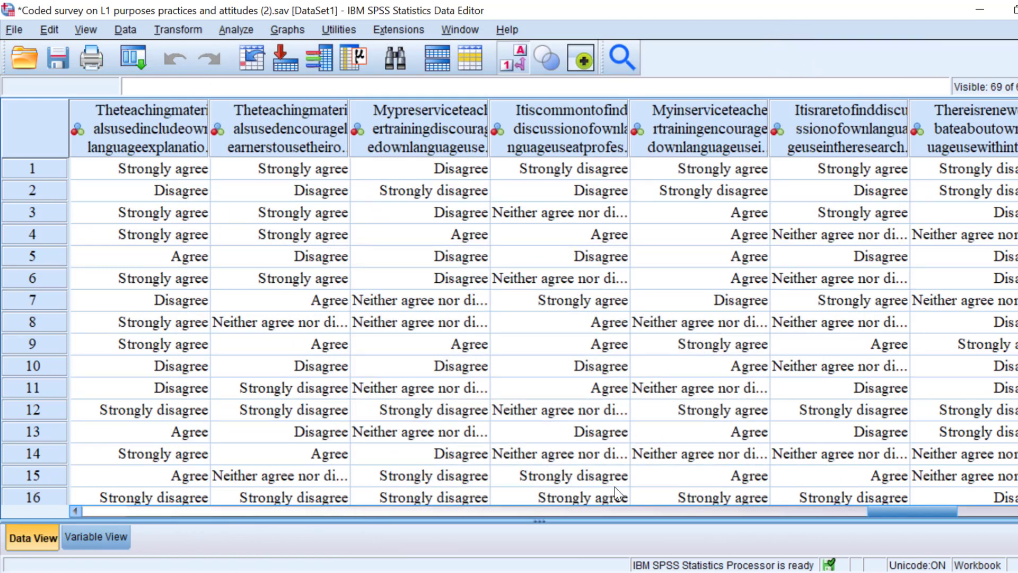
{"action": "left_click", "coordinate": [91, 546]}
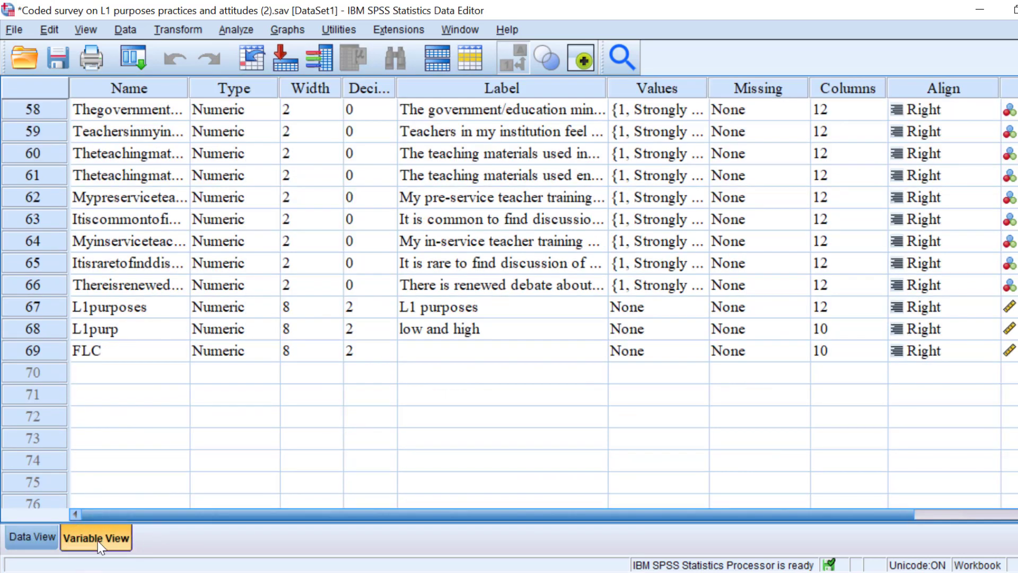
{"action": "left_click", "coordinate": [38, 351]}
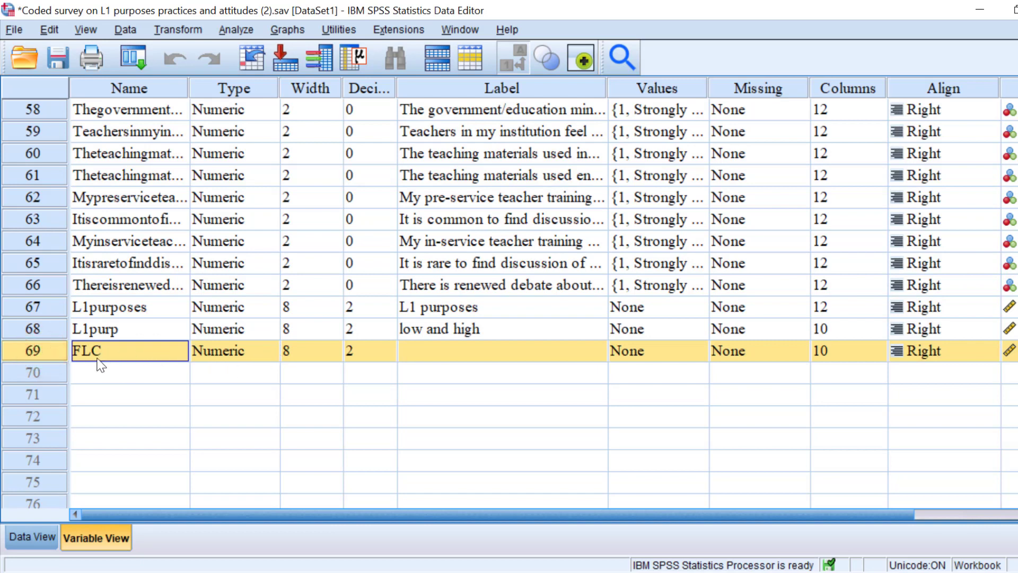
{"action": "right_click", "coordinate": [97, 359]}
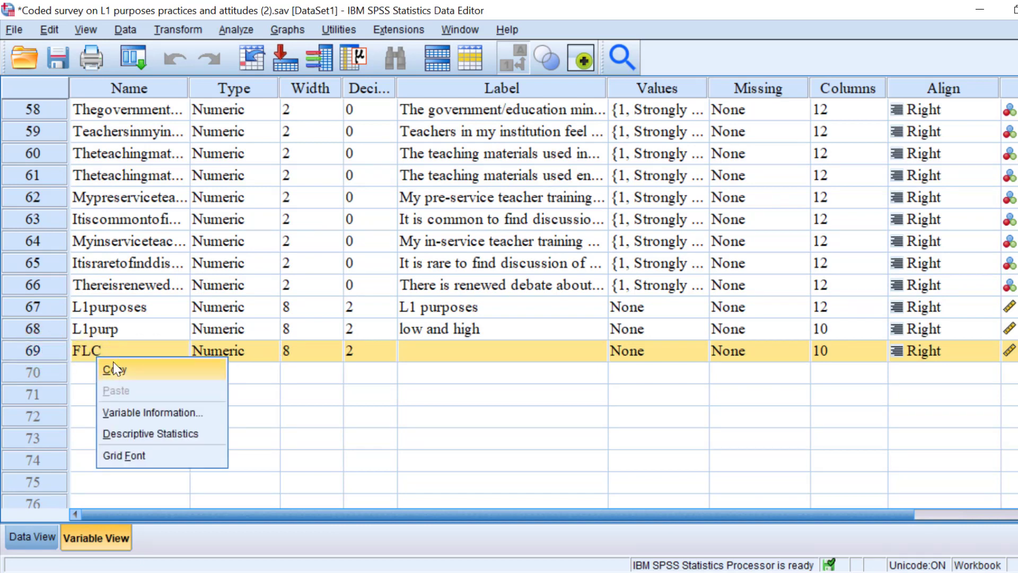
{"action": "double_click", "coordinate": [97, 352]}
{"action": "left_click_drag", "start_coordinate": [103, 351], "coordinate": [91, 351]}
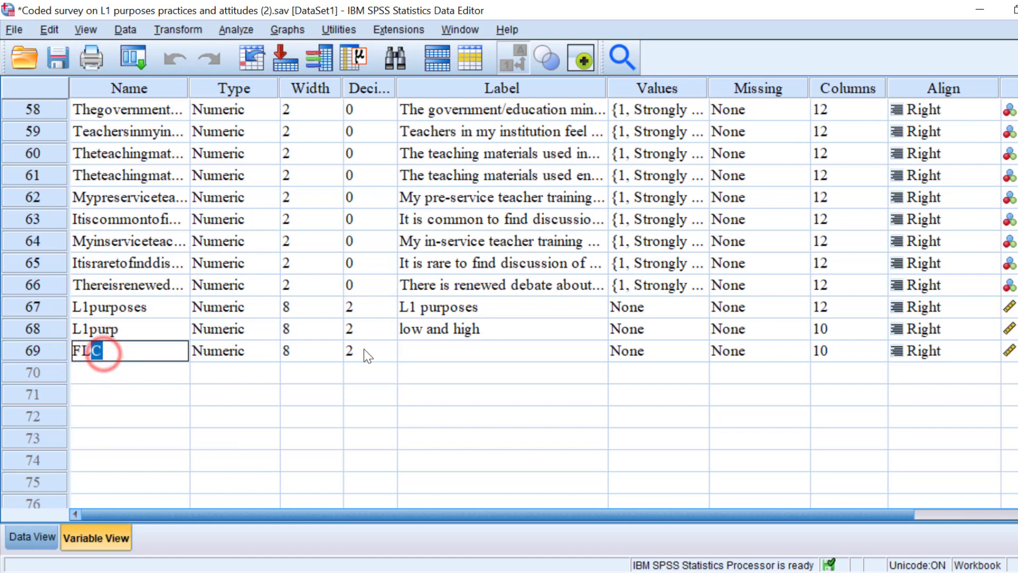
In Data View, select the FLC column and scroll through its computed means.
{"action": "double_click", "coordinate": [45, 350]}
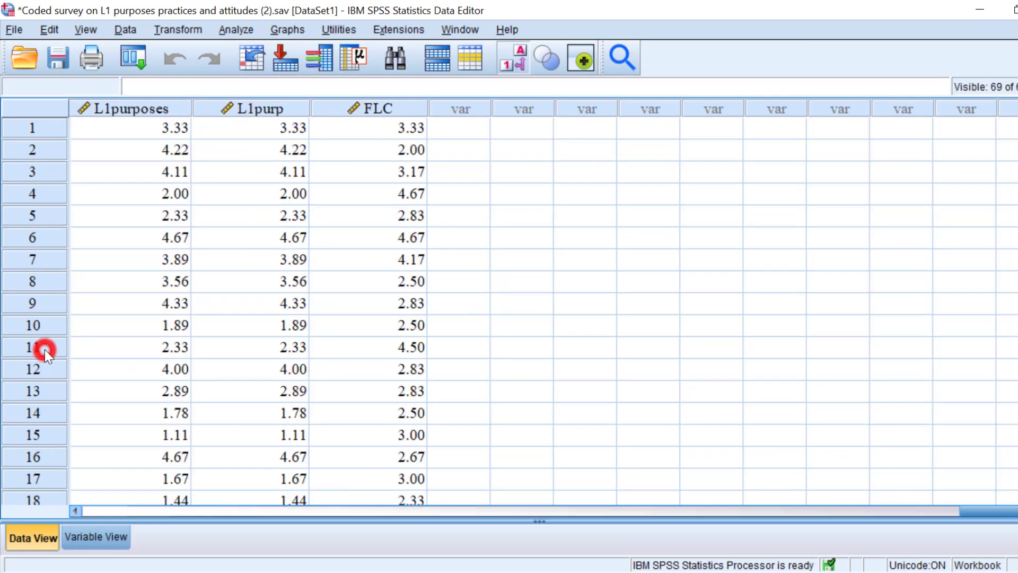
{"action": "left_click", "coordinate": [409, 114]}
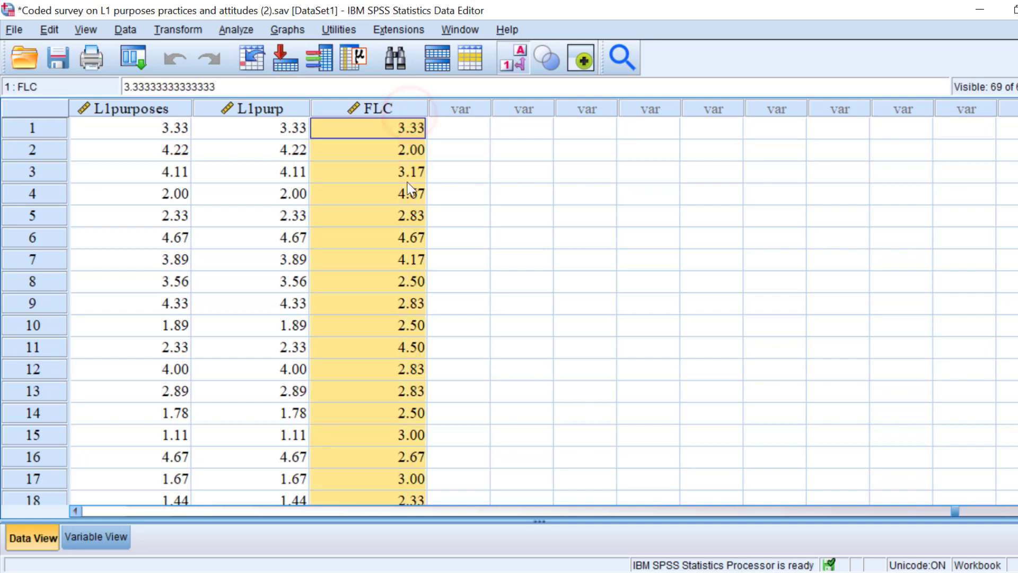
{"action": "scroll", "coordinate": [403, 291], "scroll_direction": "down", "scroll_amount": 1}
{"action": "scroll", "coordinate": [402, 297], "scroll_direction": "down", "scroll_amount": 11}
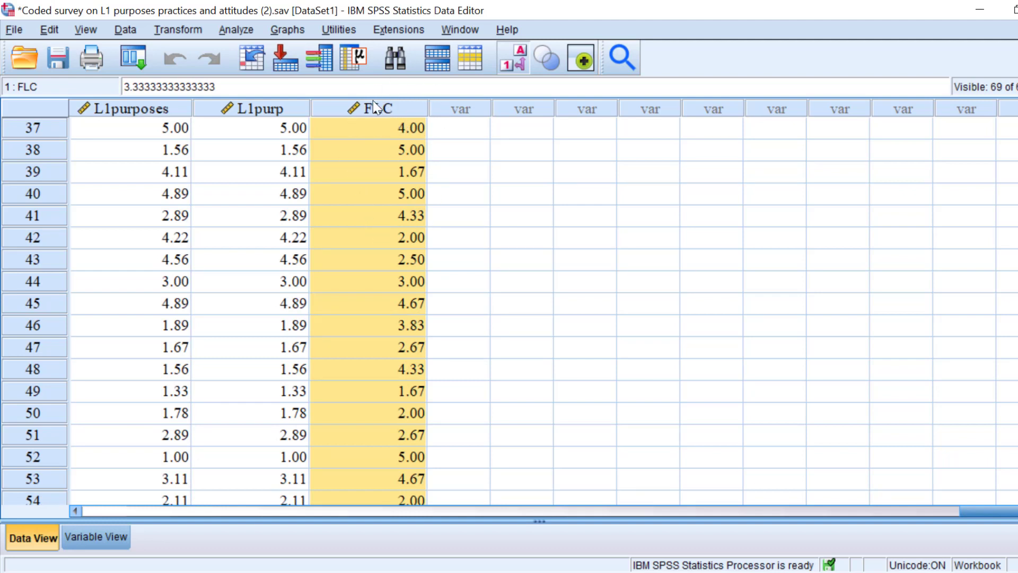
Open Descriptives and replace L1purposes with FLC as the analysed variable.
{"action": "left_click", "coordinate": [232, 30]}
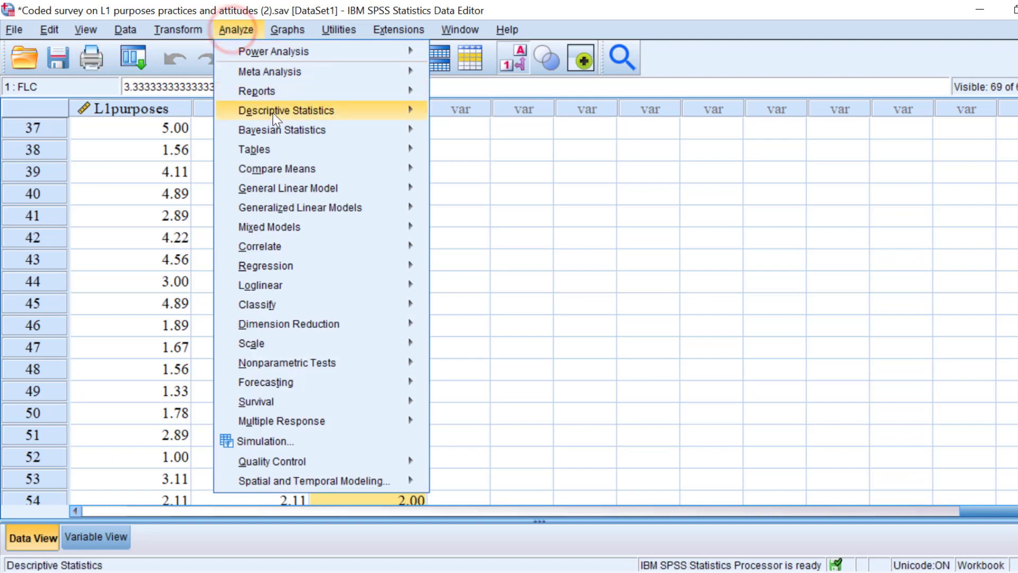
{"action": "mouse_move", "coordinate": [278, 112]}
{"action": "left_click", "coordinate": [482, 134]}
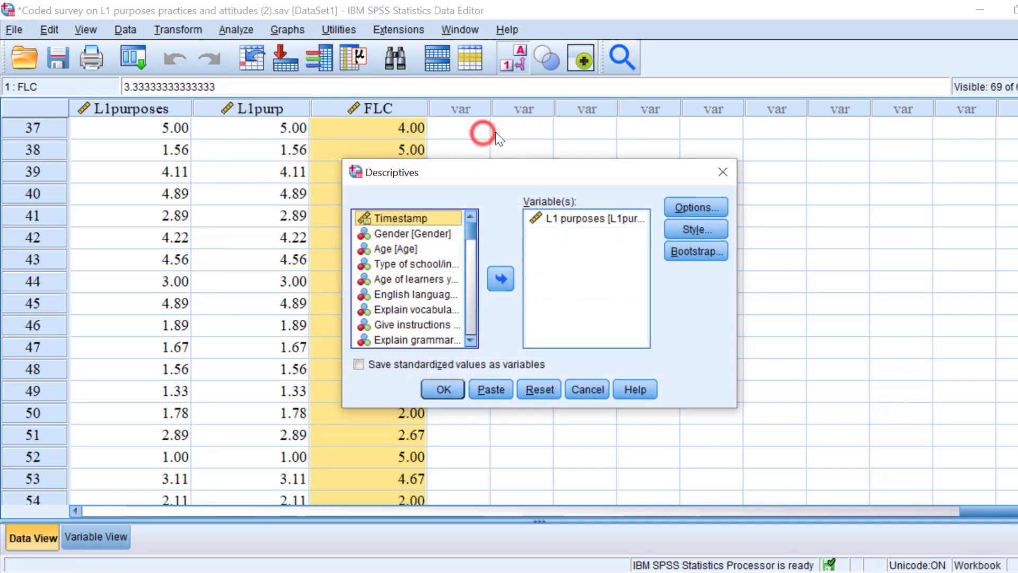
{"action": "left_click", "coordinate": [557, 218]}
{"action": "left_click", "coordinate": [500, 279]}
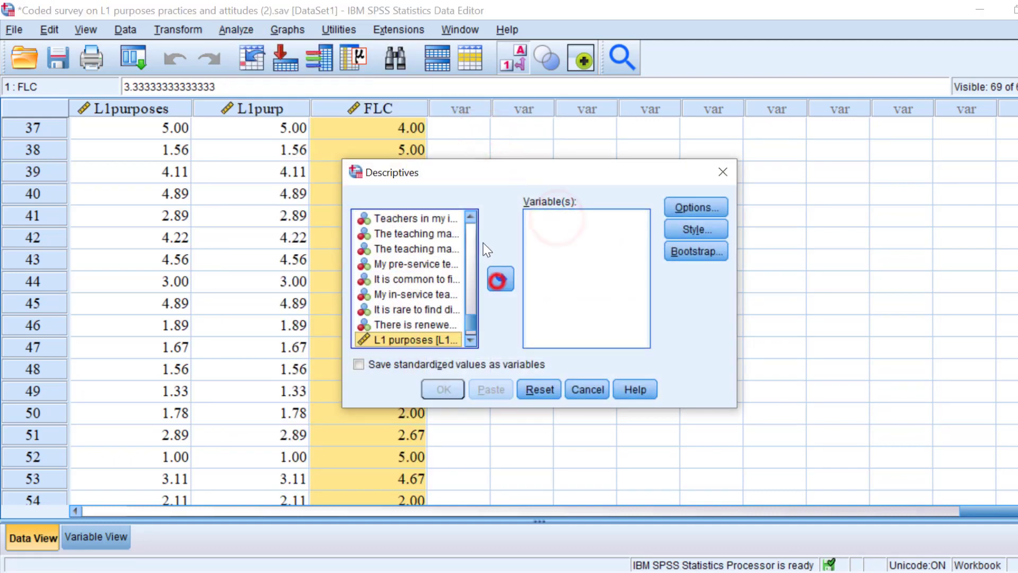
{"action": "scroll", "coordinate": [473, 310], "scroll_direction": "down", "scroll_amount": 1}
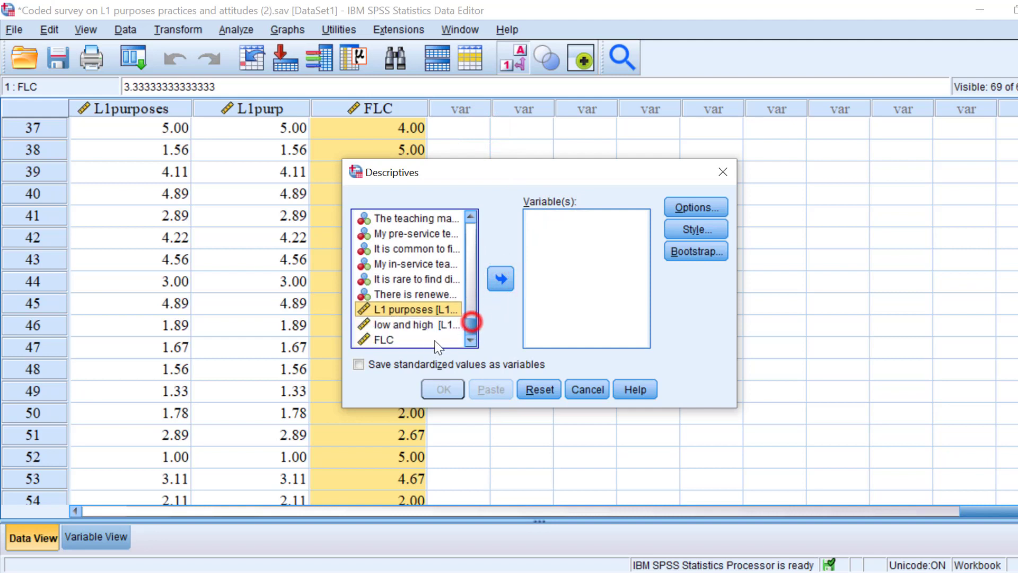
{"action": "left_click", "coordinate": [390, 340]}
{"action": "left_click", "coordinate": [500, 280]}
Report mean, sum and standard deviation, save standardized values, and run the analysis.
{"action": "left_click", "coordinate": [693, 204]}
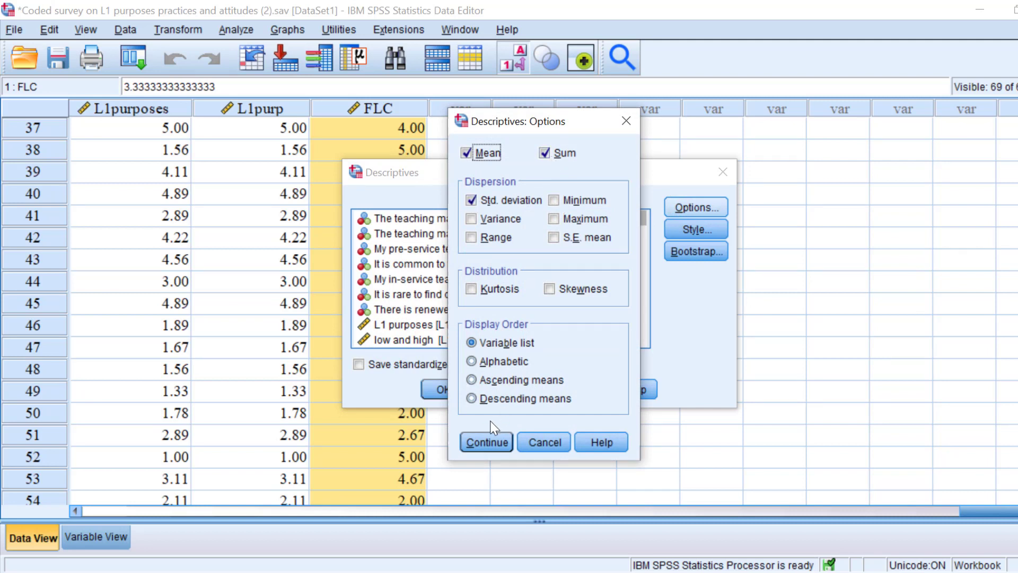
{"action": "left_click", "coordinate": [487, 441]}
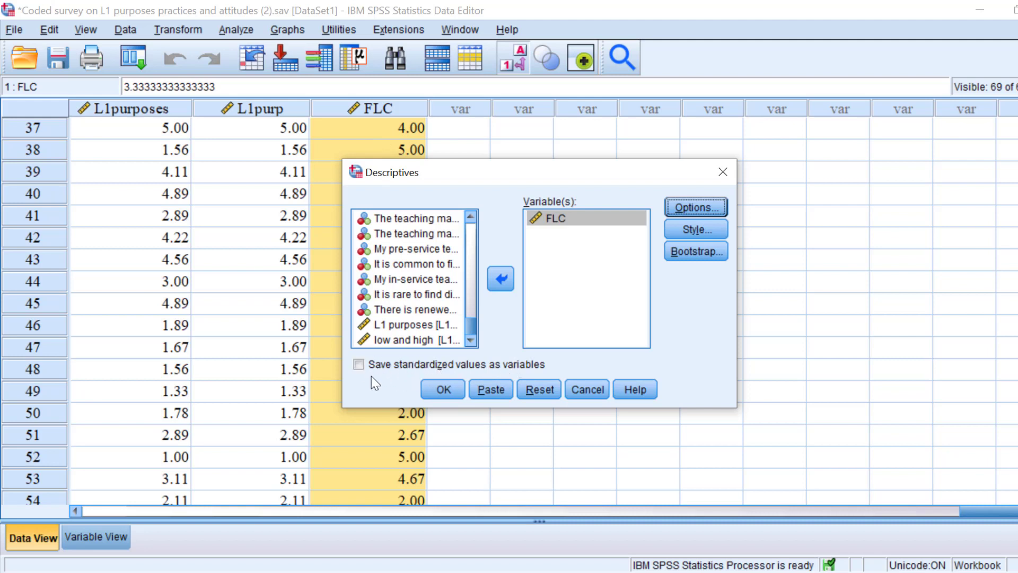
{"action": "left_click", "coordinate": [359, 365]}
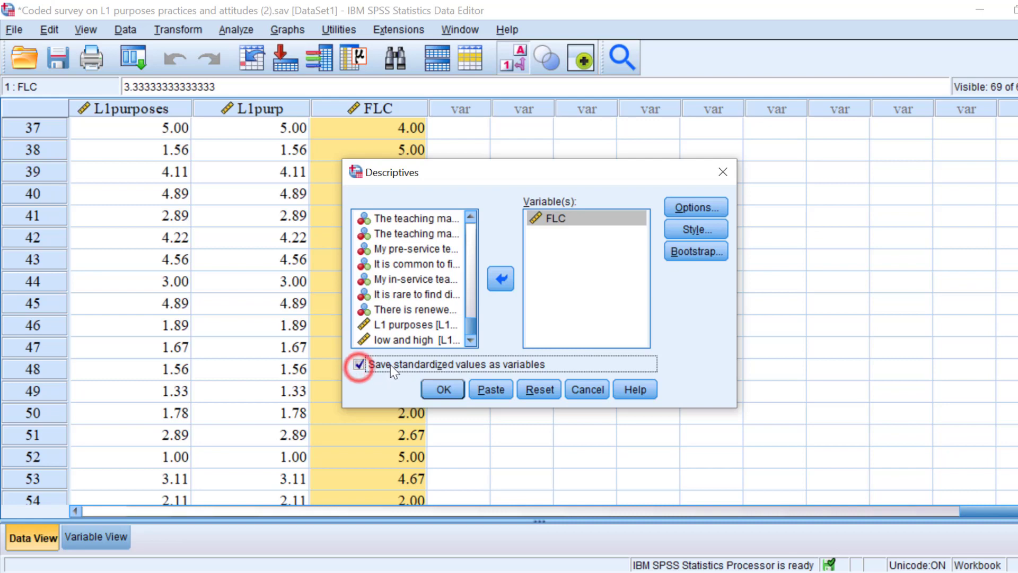
{"action": "left_click", "coordinate": [440, 389]}
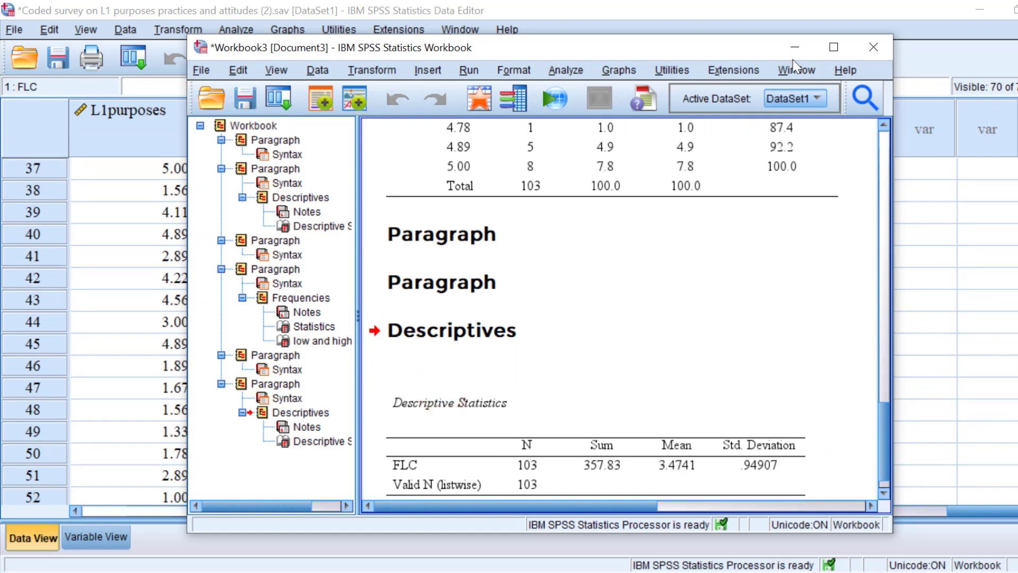
Review the FLC descriptives (N 103, mean 3.4741, SD .94907), then minimize the output window.
{"action": "left_click_drag", "start_coordinate": [762, 47], "coordinate": [437, 379]}
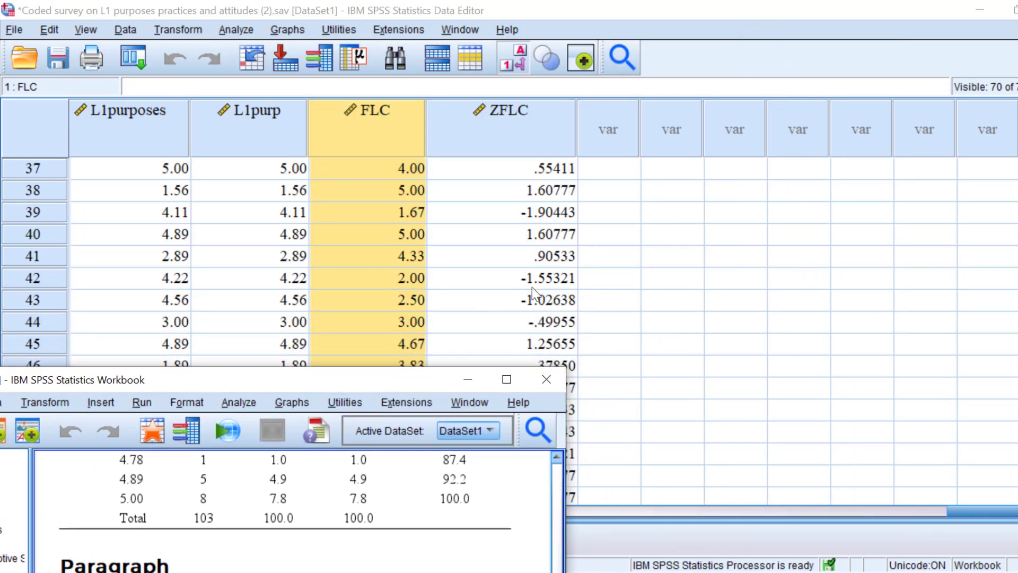
{"action": "left_click_drag", "start_coordinate": [410, 378], "coordinate": [633, 107]}
{"action": "left_click", "coordinate": [504, 441]}
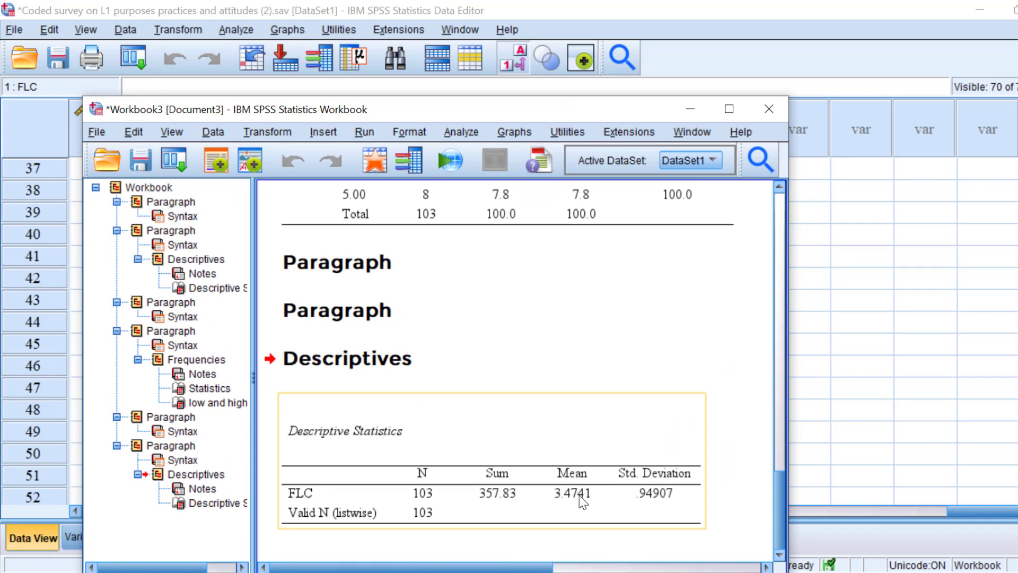
{"action": "left_click", "coordinate": [600, 342]}
{"action": "left_click_drag", "start_coordinate": [585, 110], "coordinate": [644, 52]}
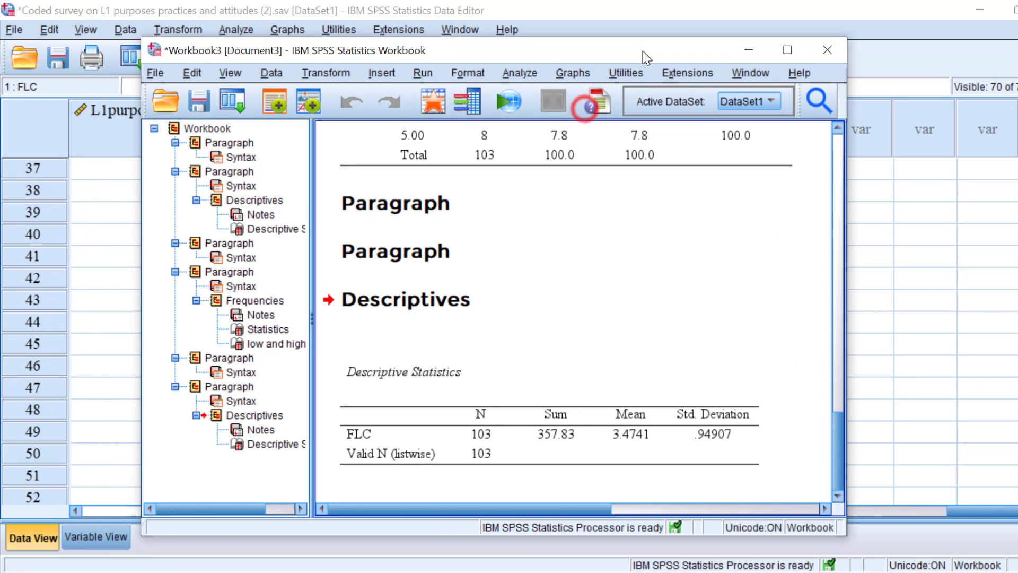
{"action": "left_click", "coordinate": [632, 459]}
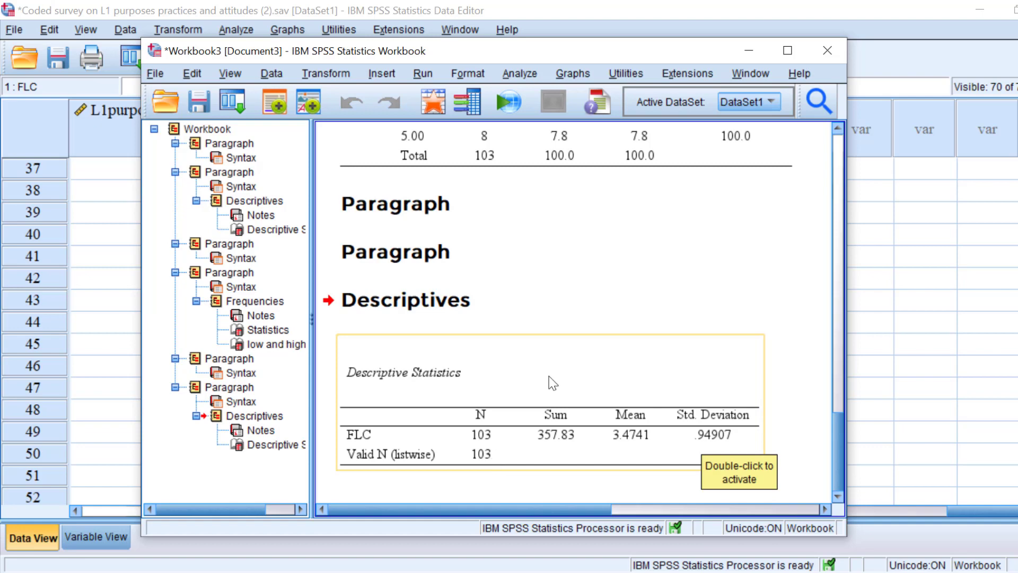
{"action": "left_click", "coordinate": [744, 55]}
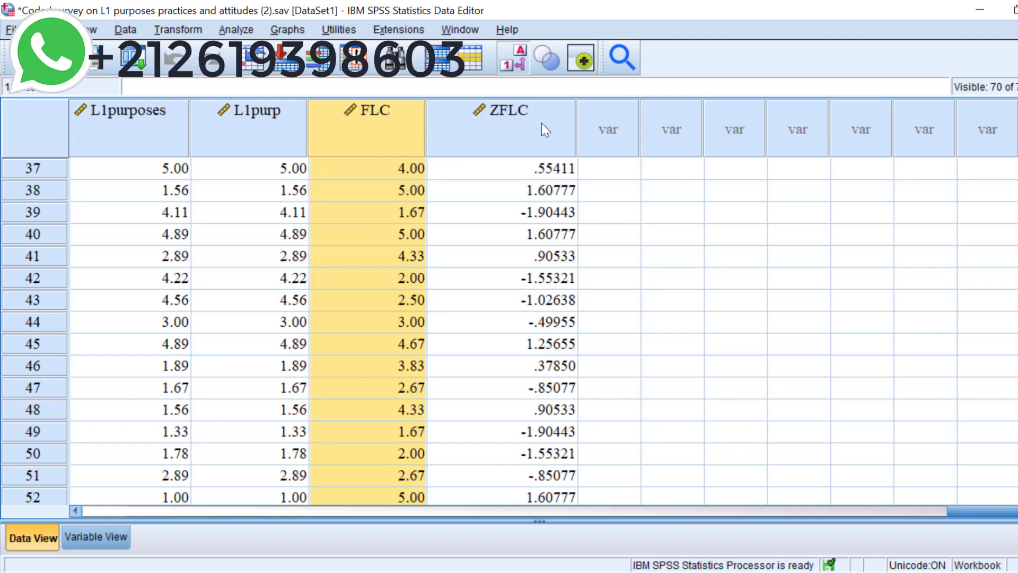
{"action": "mouse_move", "coordinate": [542, 124]}
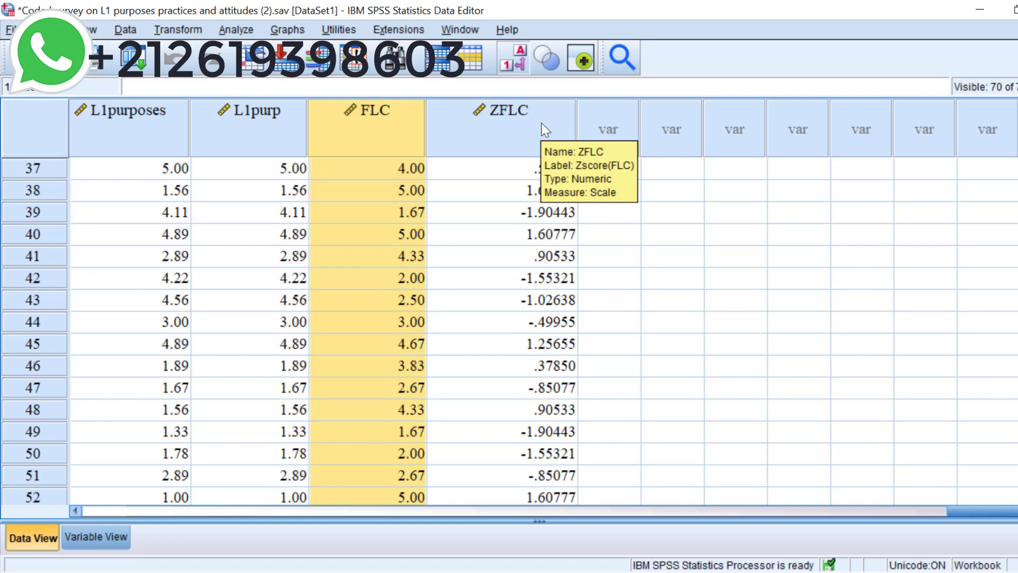